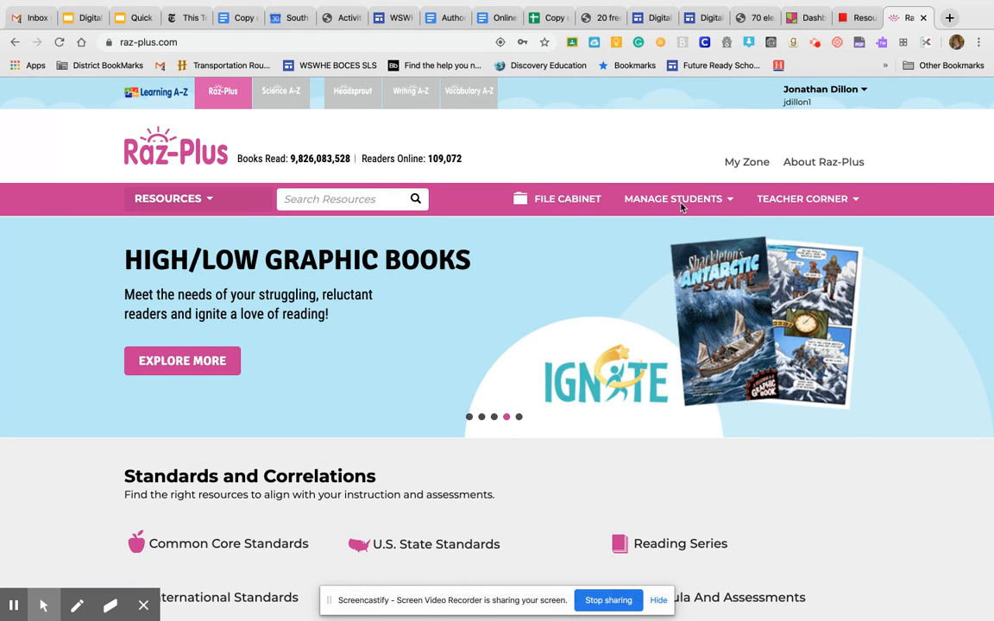
# Open the student management classroom roster from the Raz-Plus site and look over the student list.
pyautogui.moveTo(518, 224)
pyautogui.click(398, 242)
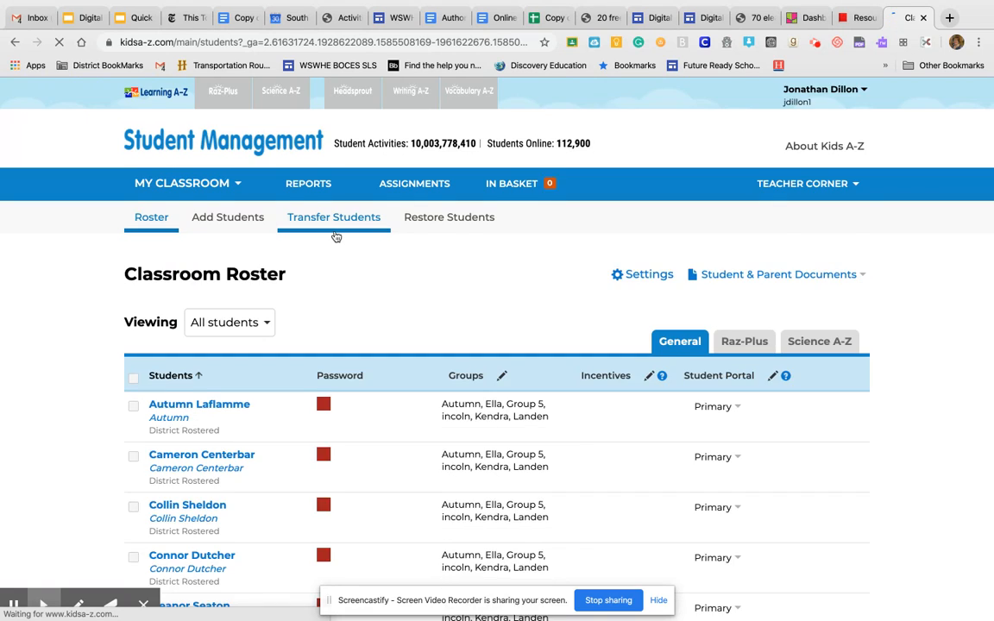
pyautogui.scroll(-3, 335, 236)
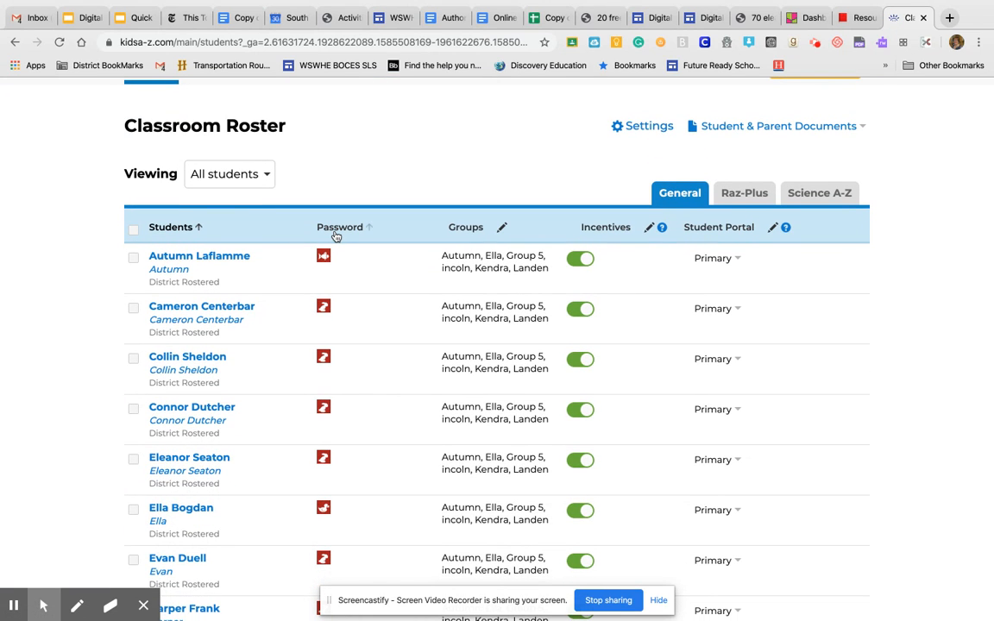
pyautogui.scroll(-1, 335, 236)
pyautogui.scroll(2, 336, 236)
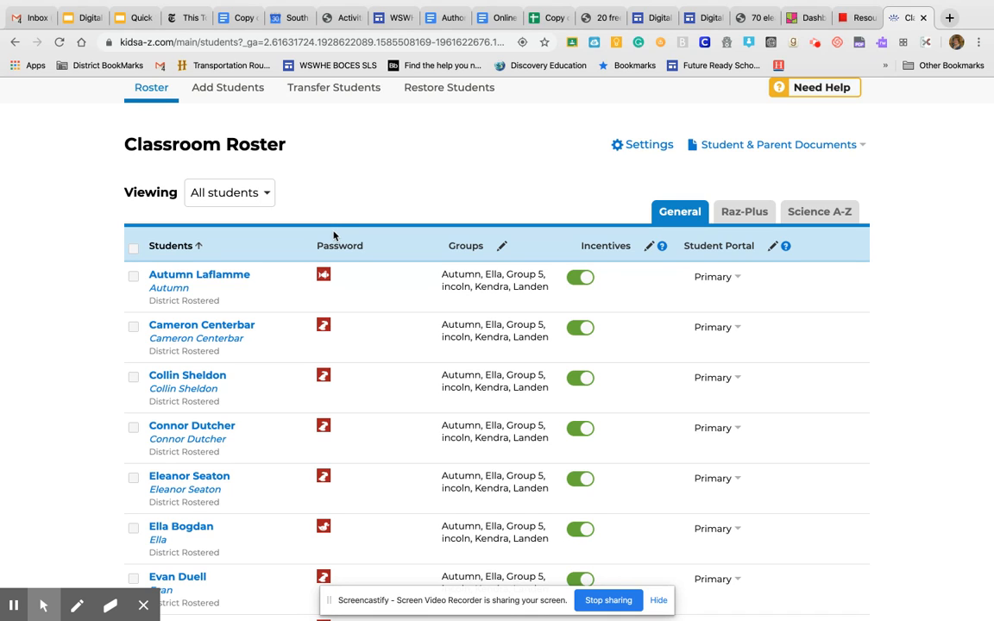
# Select all students in the general roster view and remove them from every group currently assigned to them.
pyautogui.click(668, 214)
pyautogui.click(135, 251)
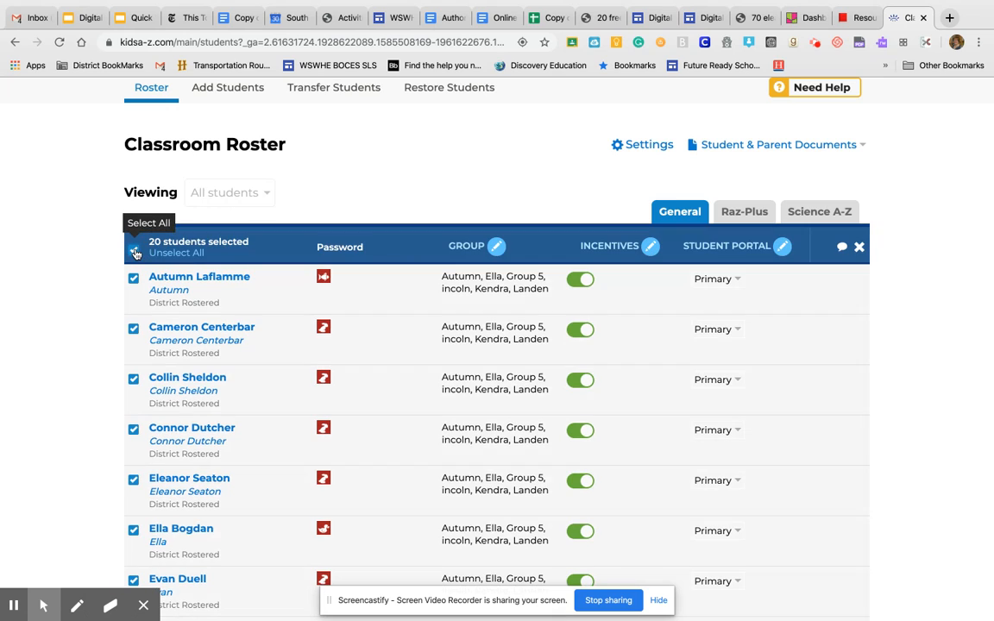
pyautogui.click(498, 247)
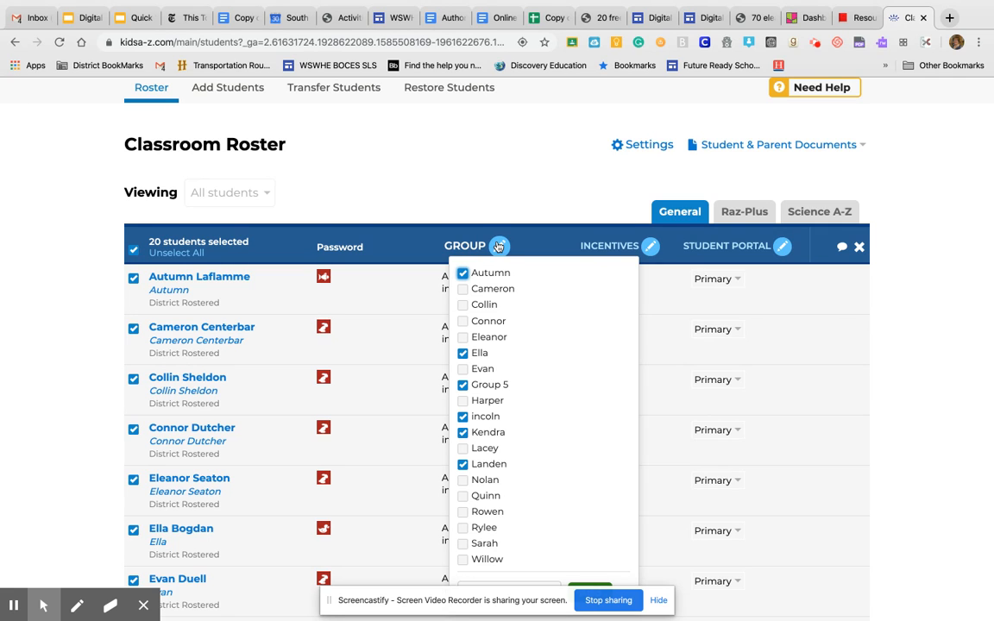
pyautogui.scroll(-2, 498, 247)
pyautogui.click(462, 171)
pyautogui.click(463, 250)
pyautogui.click(463, 282)
pyautogui.click(464, 314)
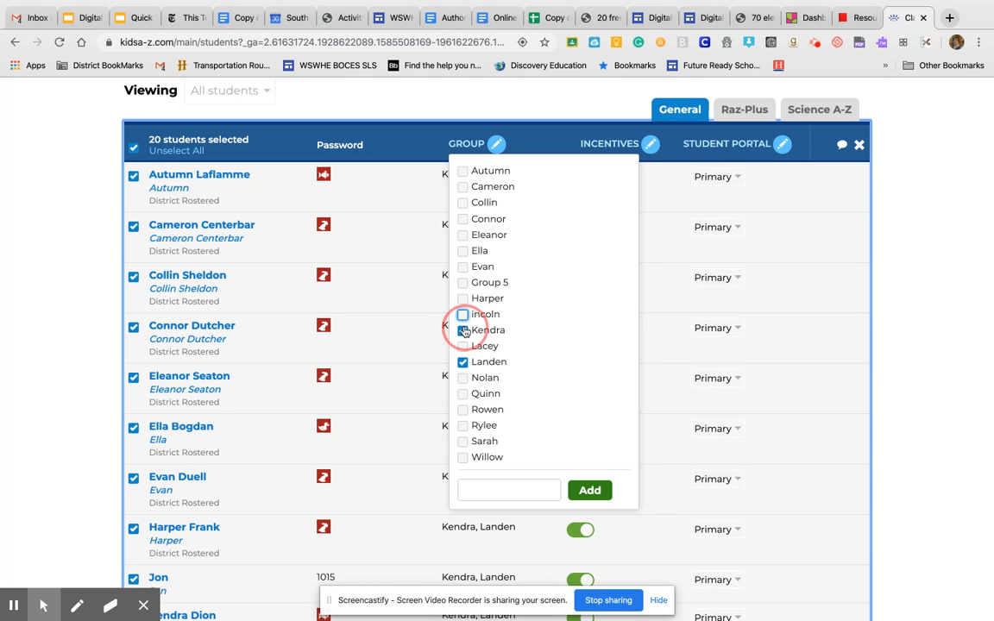
pyautogui.click(463, 331)
pyautogui.click(462, 362)
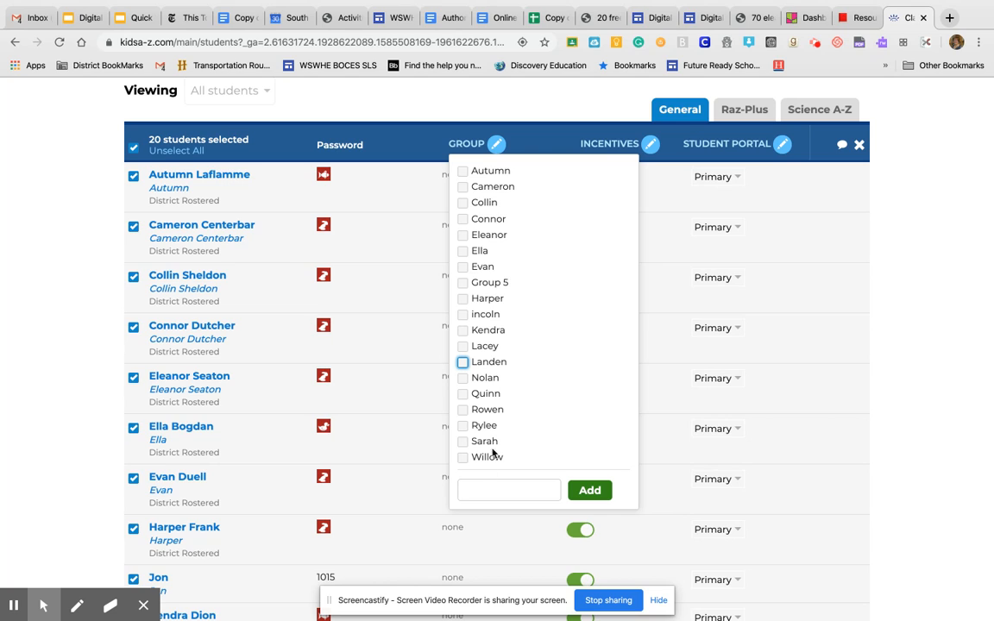
pyautogui.click(487, 493)
pyautogui.write('Group ')
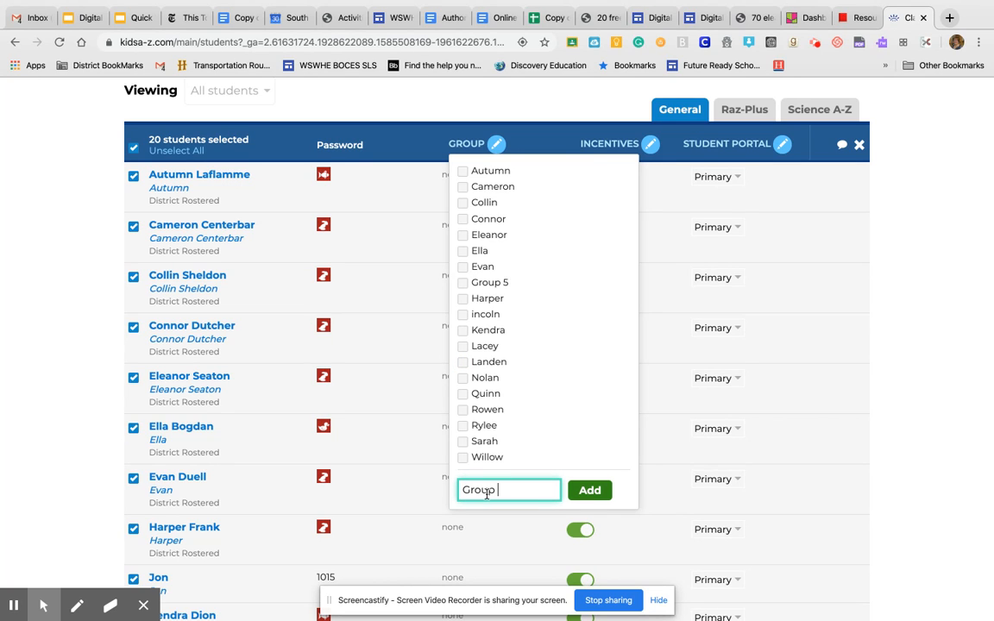
pyautogui.write('2')
pyautogui.press('BackSpace')
pyautogui.press('BackSpace')
pyautogui.press('BackSpace')
pyautogui.press('BackSpace')
pyautogui.press('BackSpace')
pyautogui.press('BackSpace')
pyautogui.press('BackSpace')
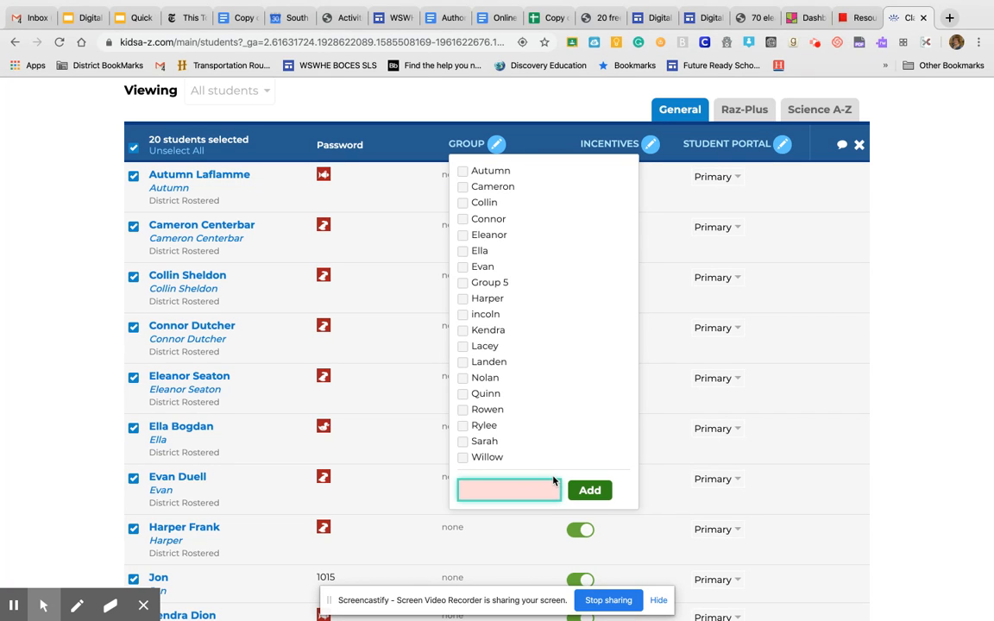
pyautogui.click(463, 283)
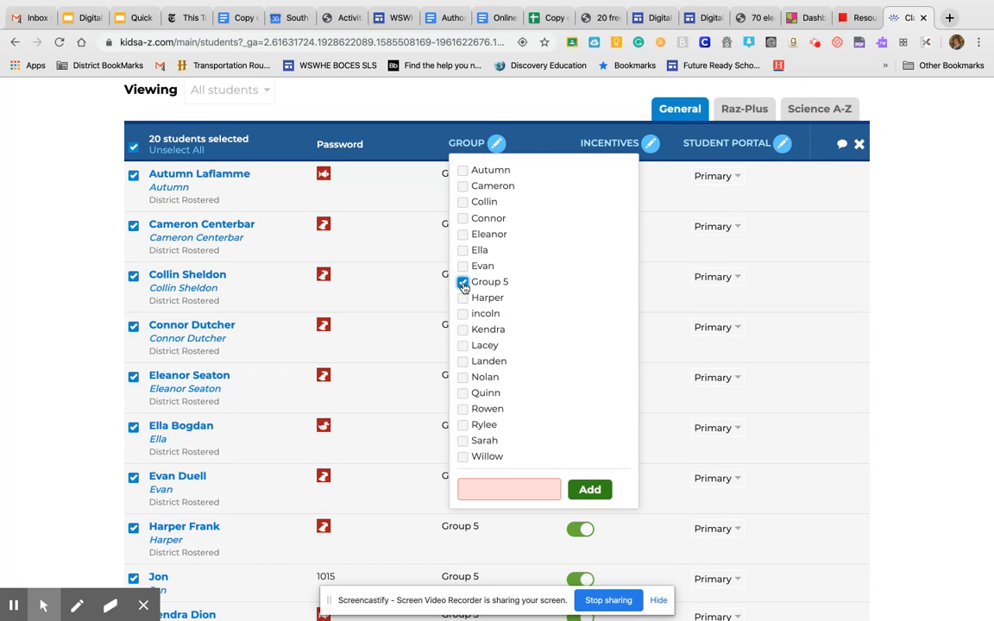
pyautogui.click(462, 282)
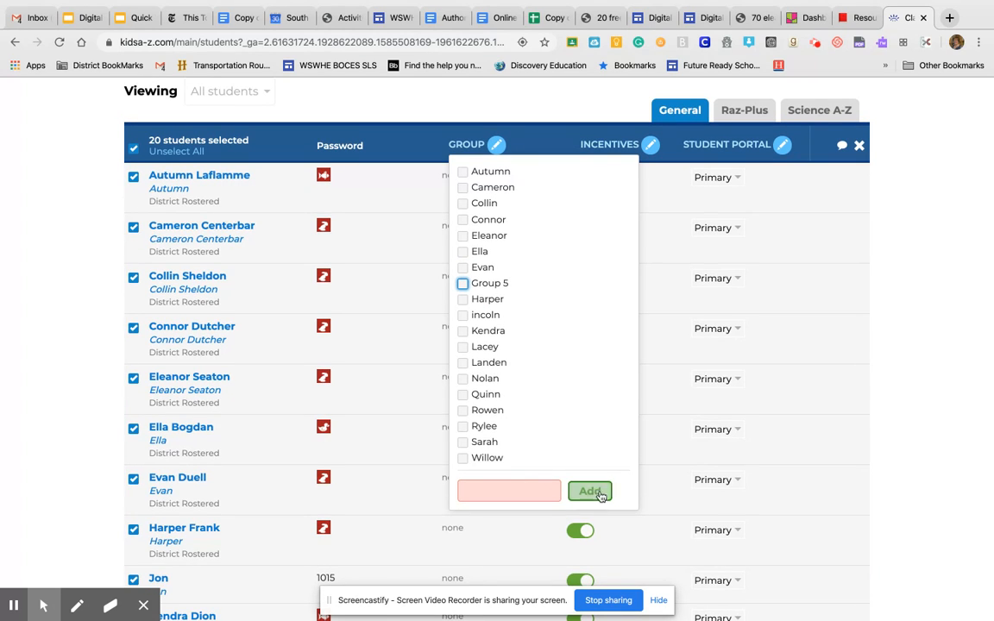
pyautogui.click(555, 140)
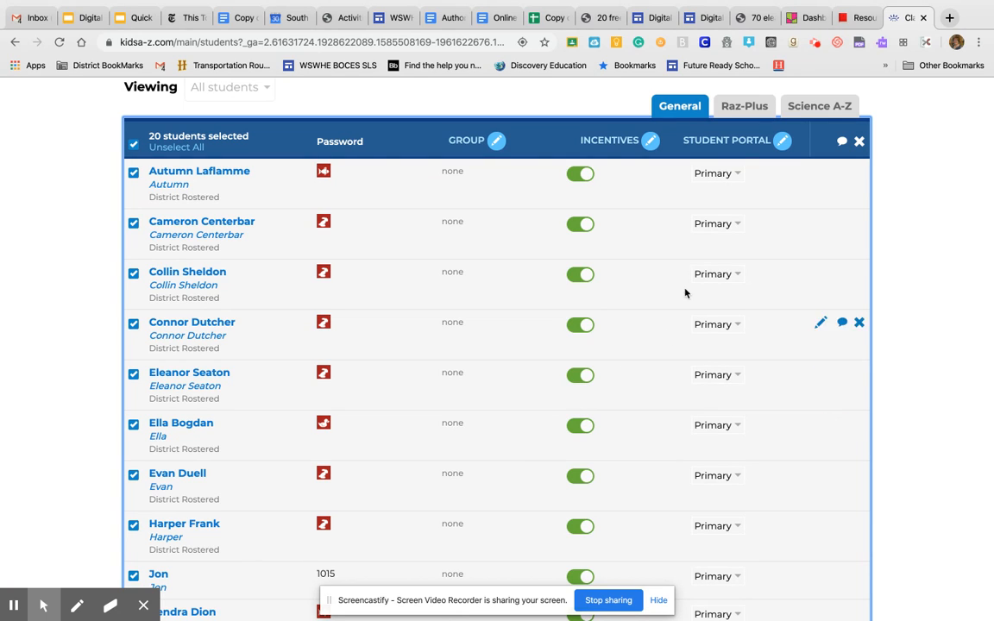
# Review the incentives setting for the selected students, including which incentives can be customized to show.
pyautogui.click(654, 142)
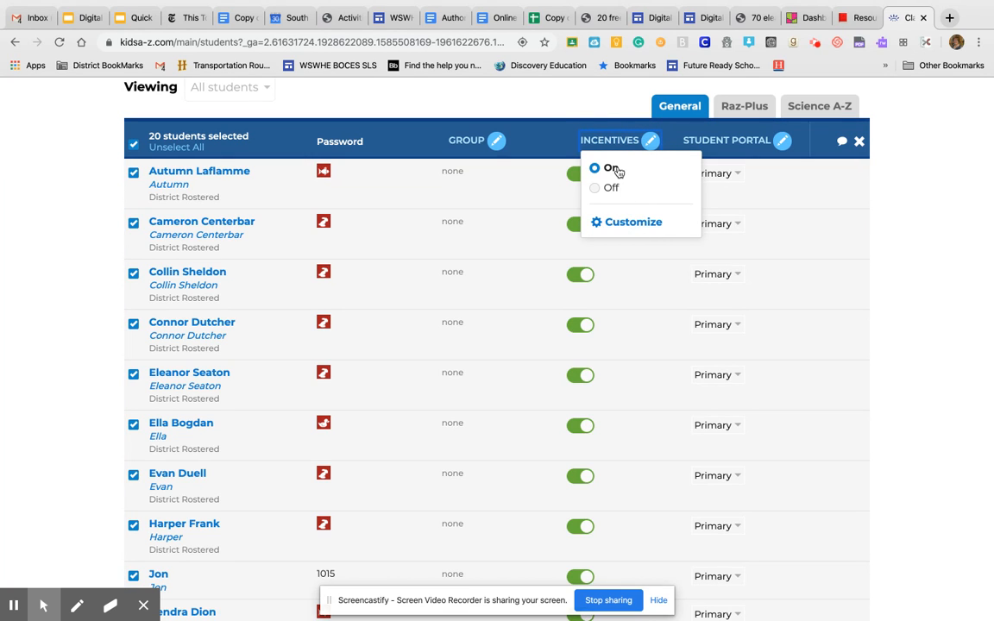
pyautogui.click(647, 222)
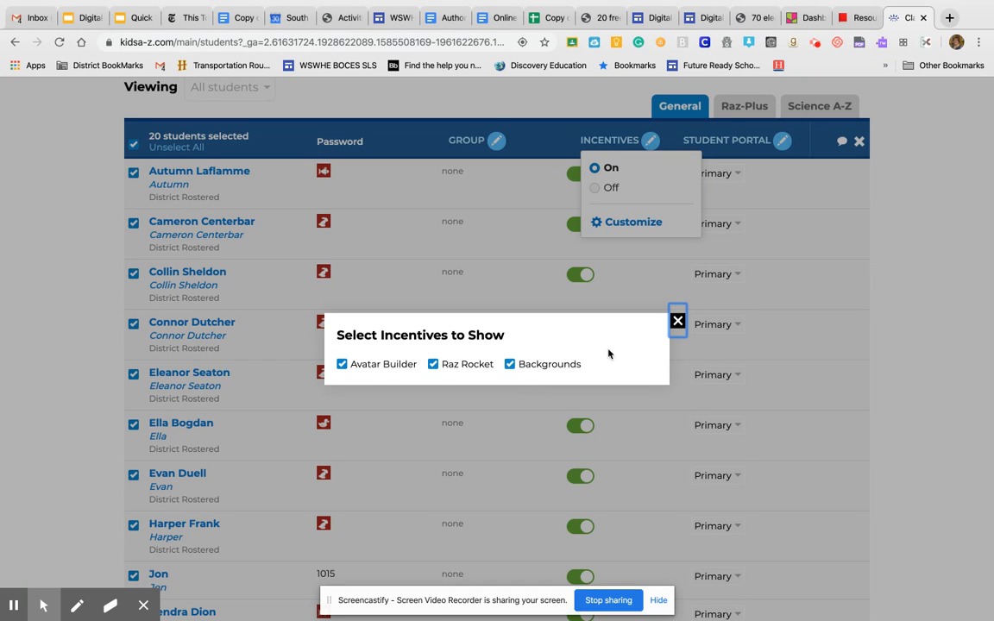
pyautogui.click(678, 322)
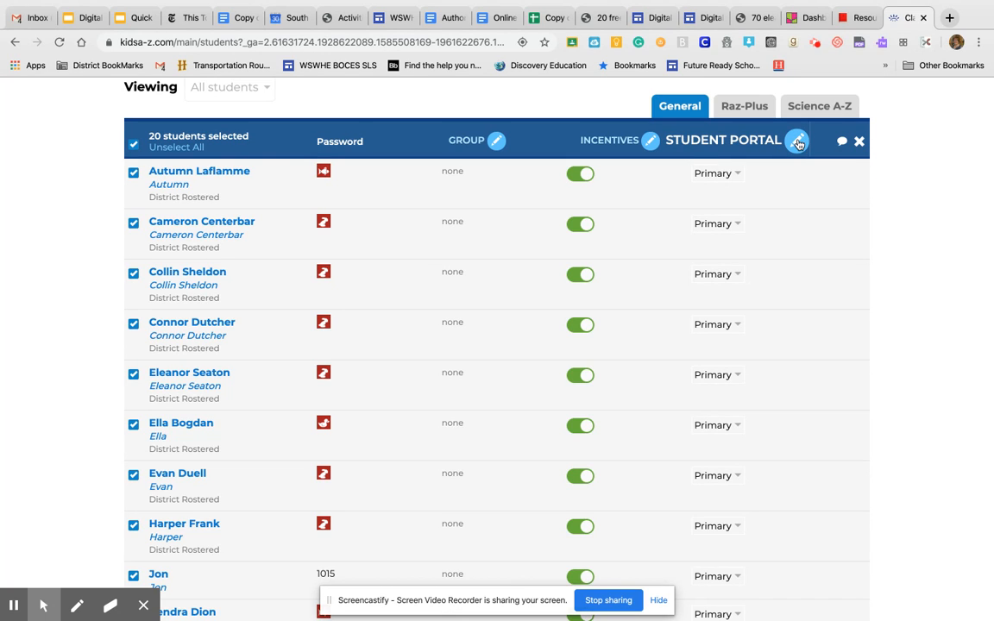
# Check the available student portal choices for the selected students without changing the portal.
pyautogui.click(797, 141)
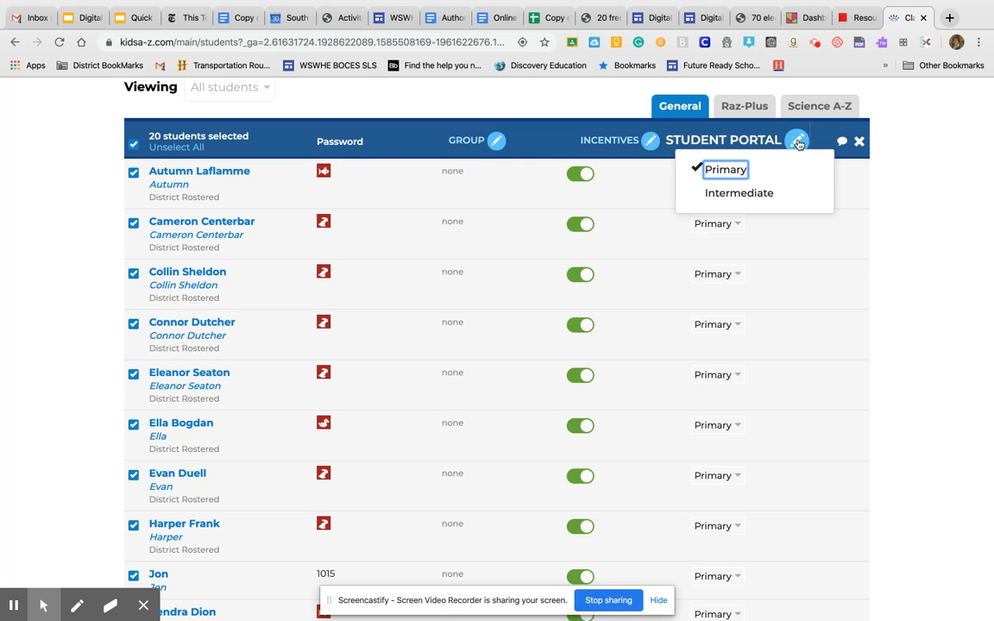
pyautogui.scroll(-3, 799, 144)
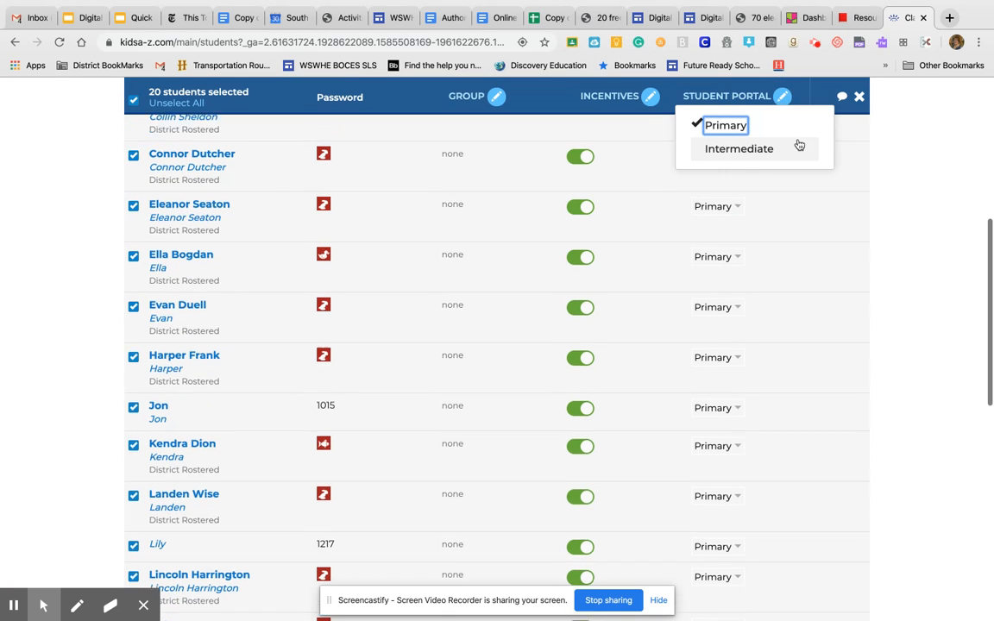
pyautogui.click(948, 209)
pyautogui.scroll(5, 947, 209)
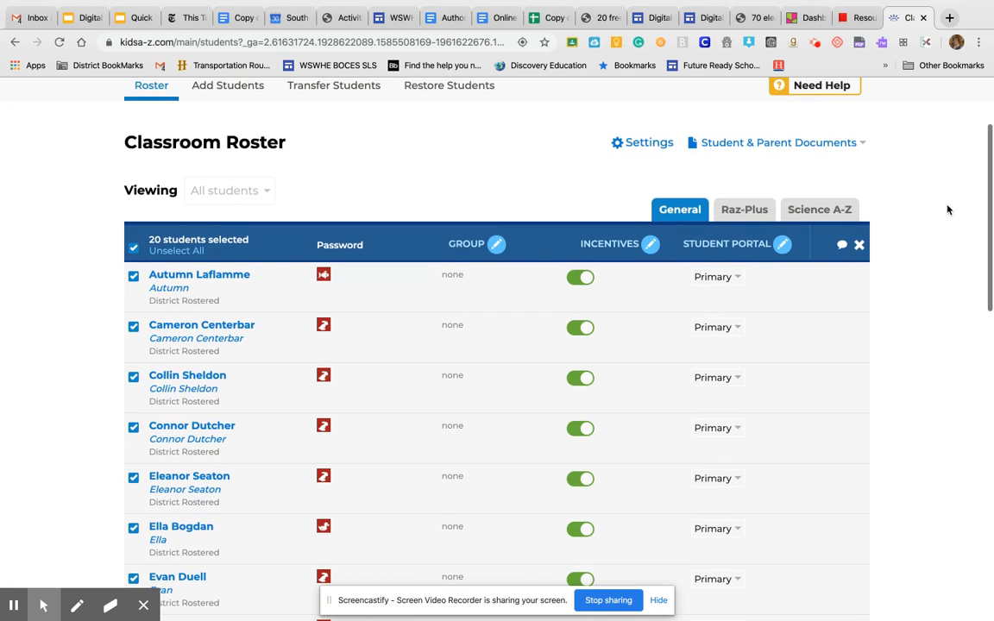
pyautogui.scroll(-2, 947, 210)
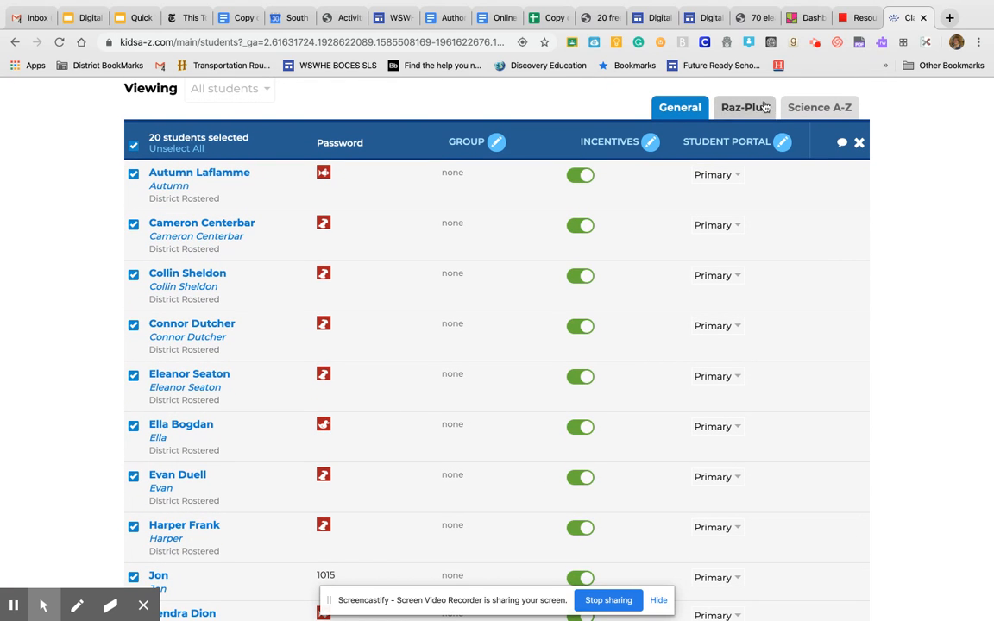
# Examine the message form for the selected students, including its bonus star amounts, and close it without sending.
pyautogui.click(843, 144)
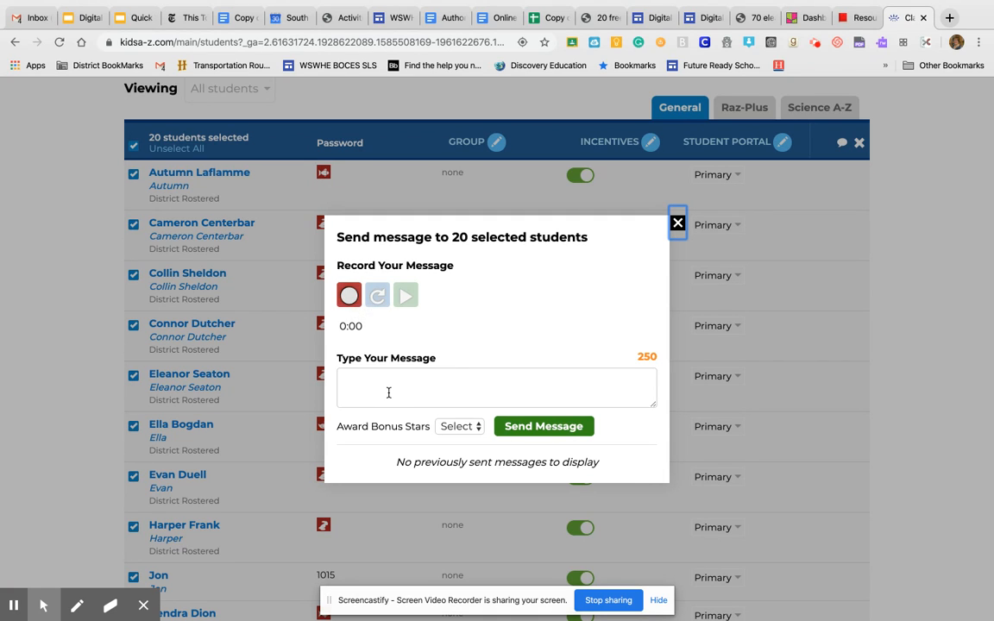
pyautogui.click(457, 427)
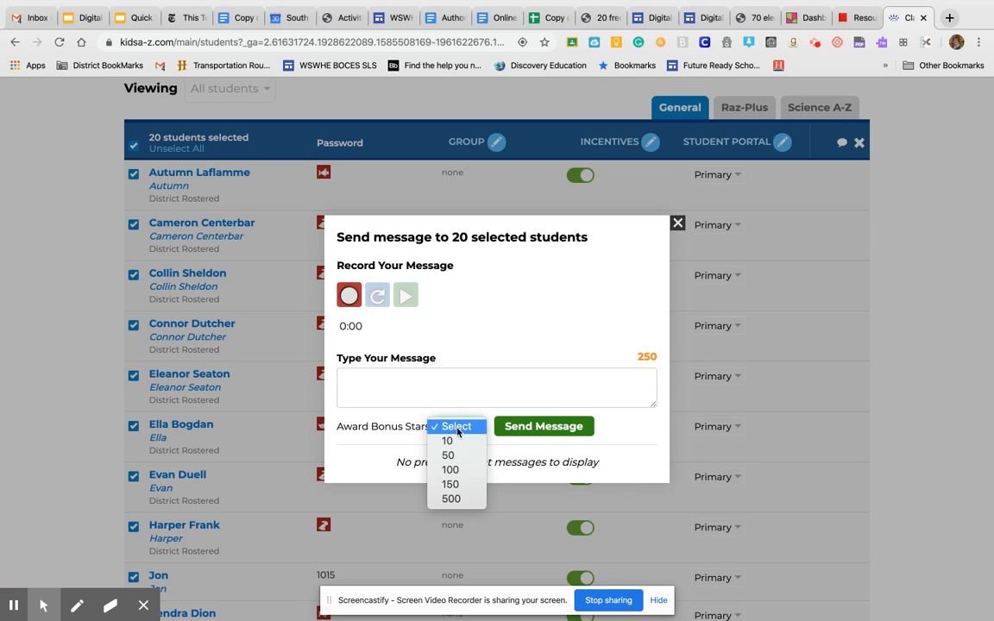
pyautogui.click(678, 225)
pyautogui.click(678, 225)
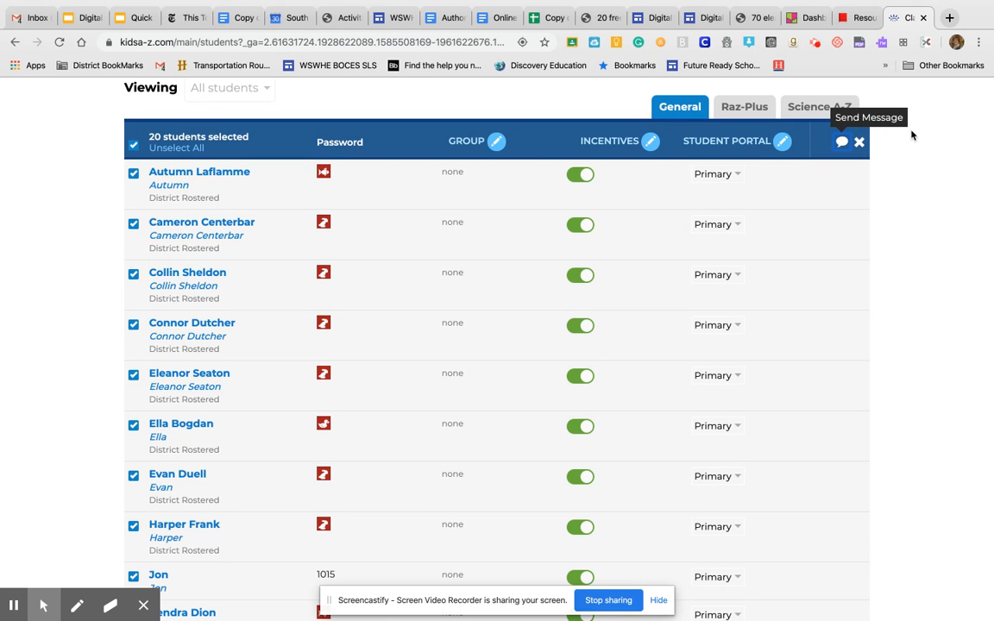
# Review the grade and reading level options for the selected students in the Science A-Z roster view.
pyautogui.click(815, 108)
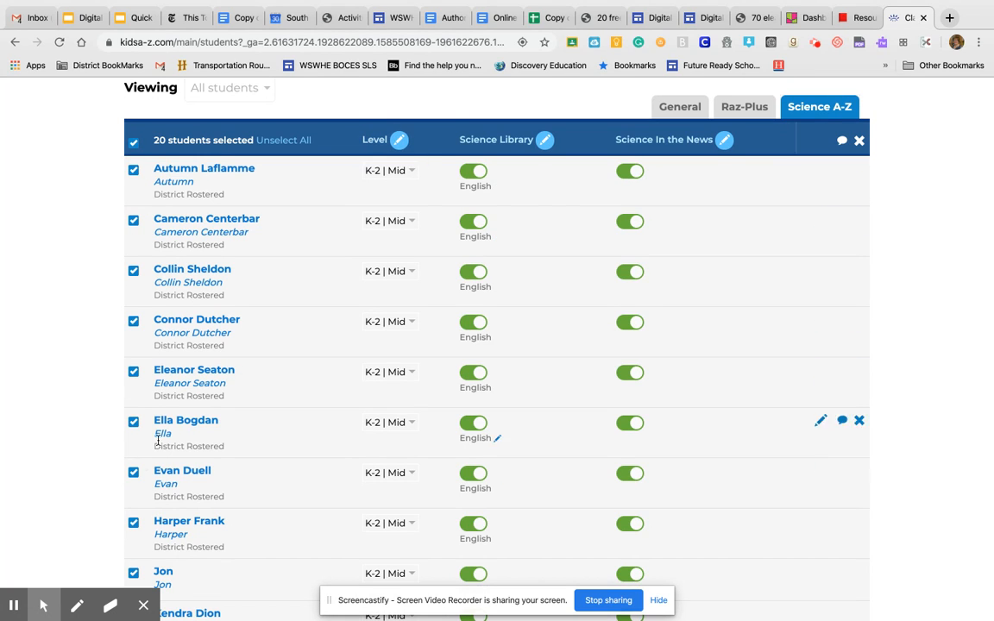
pyautogui.click(402, 143)
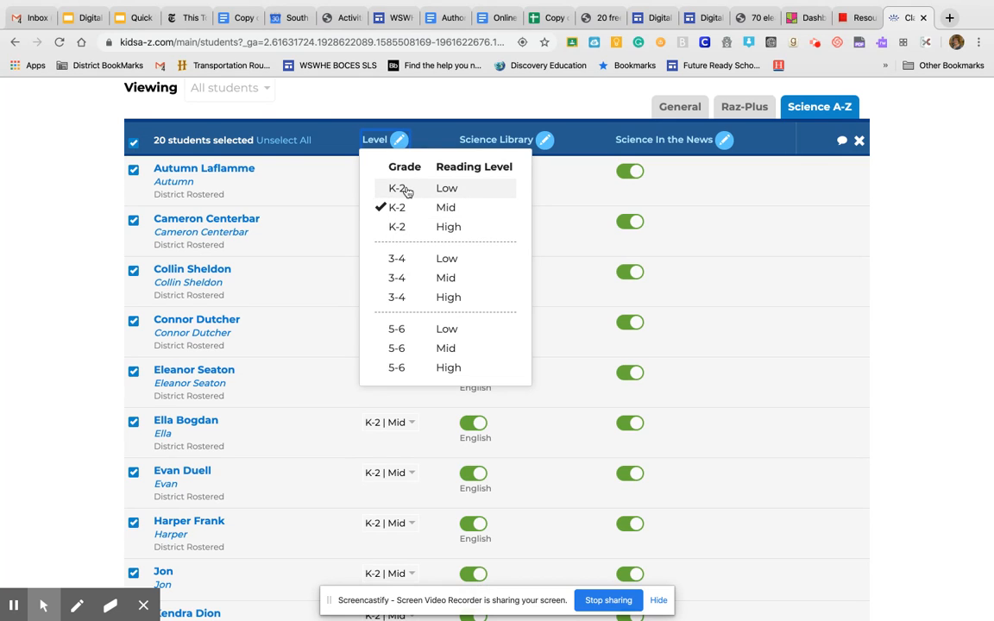
pyautogui.click(448, 213)
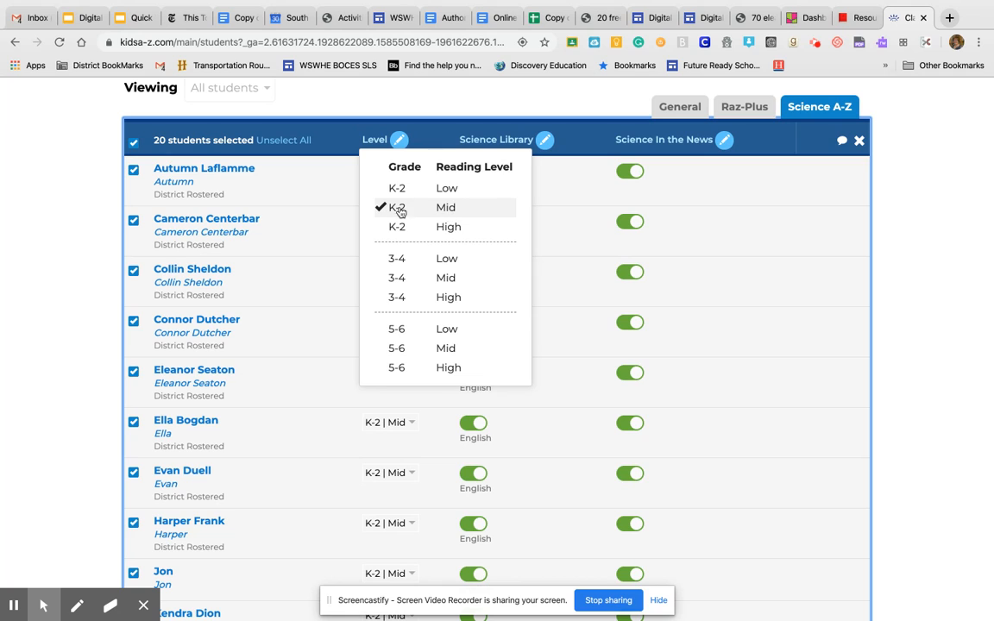
pyautogui.click(448, 109)
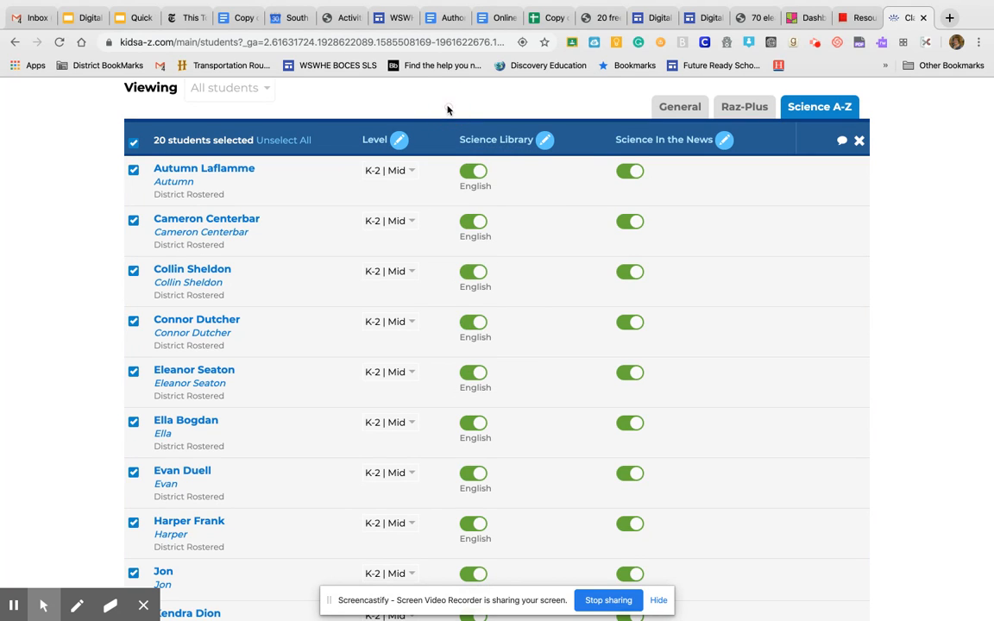
# Review the Science Library units and the English and Spanish resources for the selected students, and save the library settings.
pyautogui.click(551, 141)
pyautogui.click(522, 225)
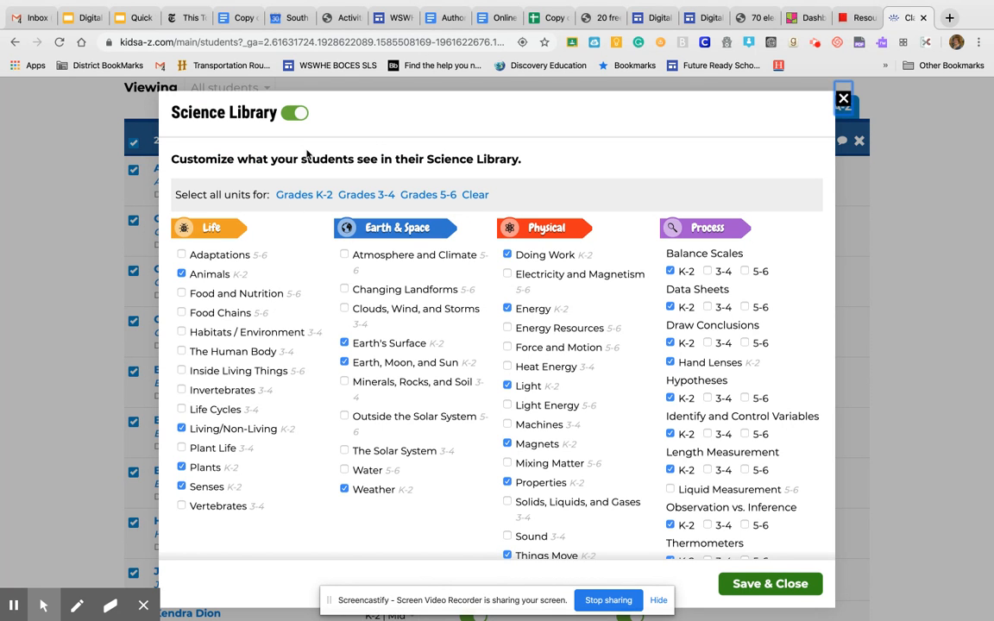
pyautogui.scroll(-3, 309, 155)
pyautogui.scroll(1, 310, 157)
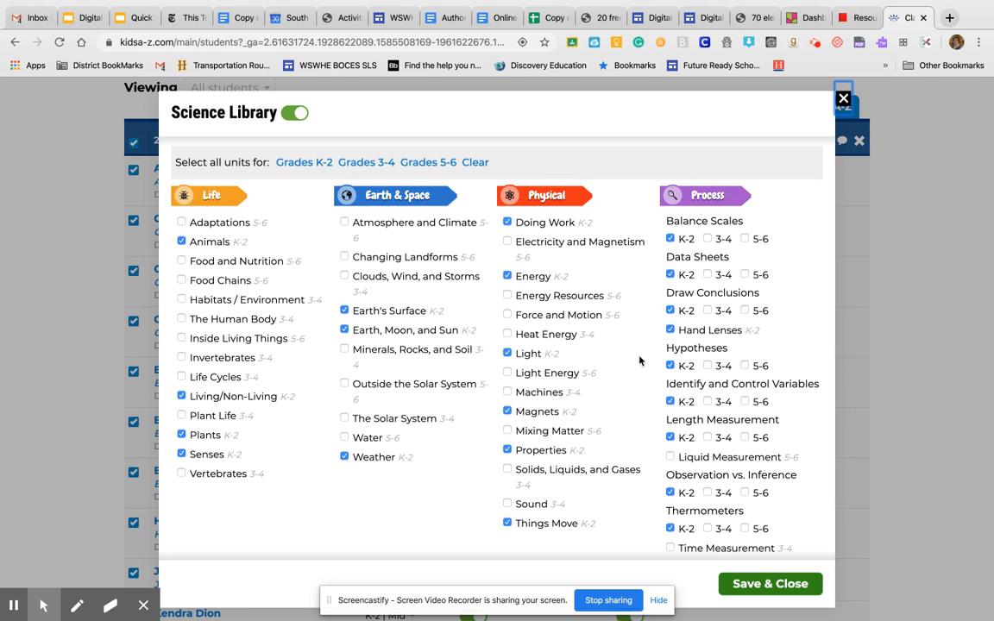
pyautogui.scroll(-5, 596, 386)
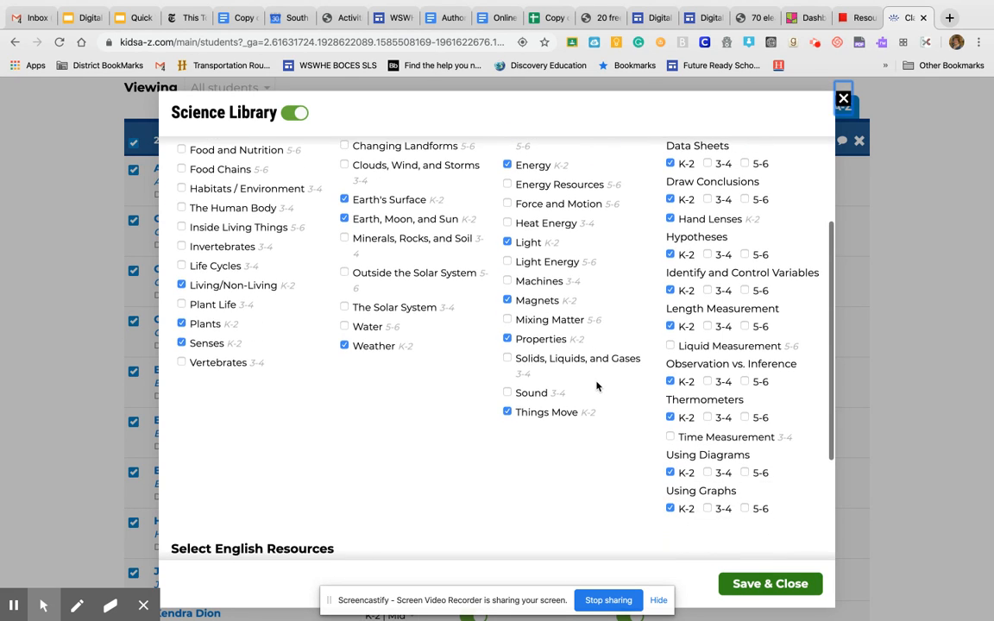
pyautogui.scroll(-2, 596, 387)
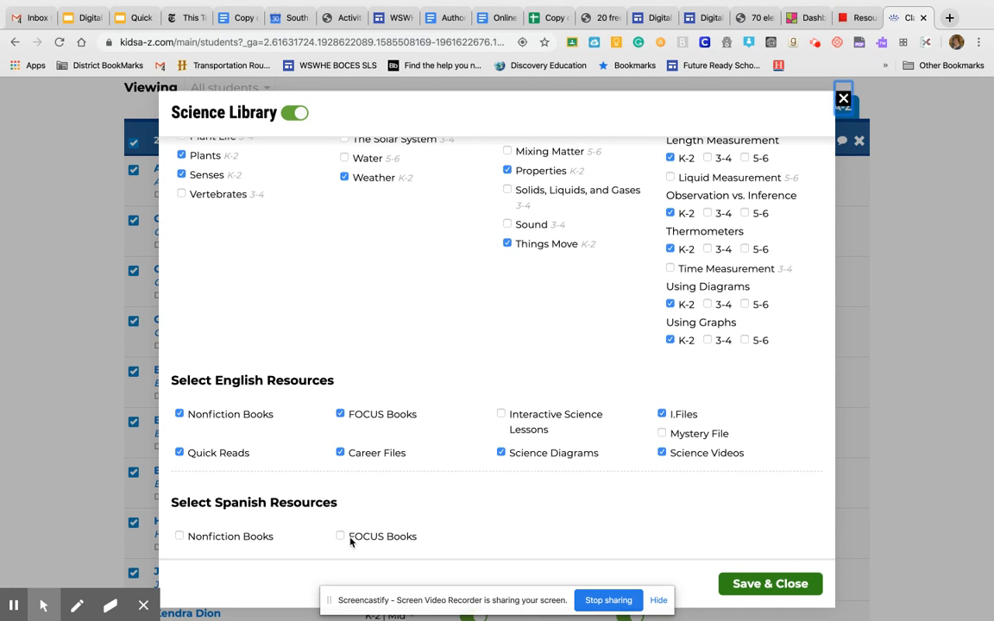
pyautogui.click(757, 584)
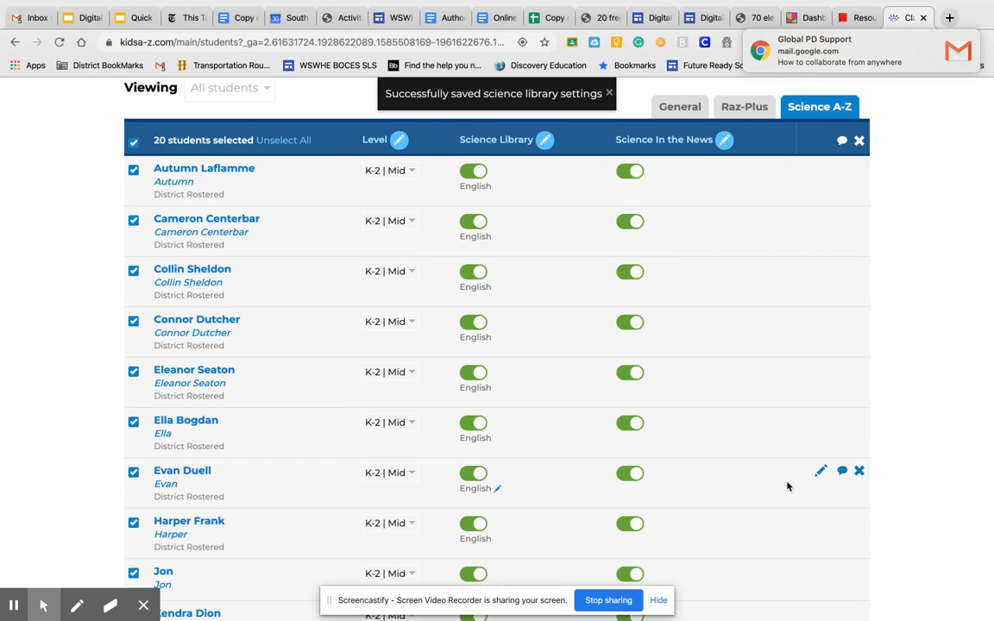
# Check the Science In the News on/off setting for the selected students.
pyautogui.scroll(3, 731, 439)
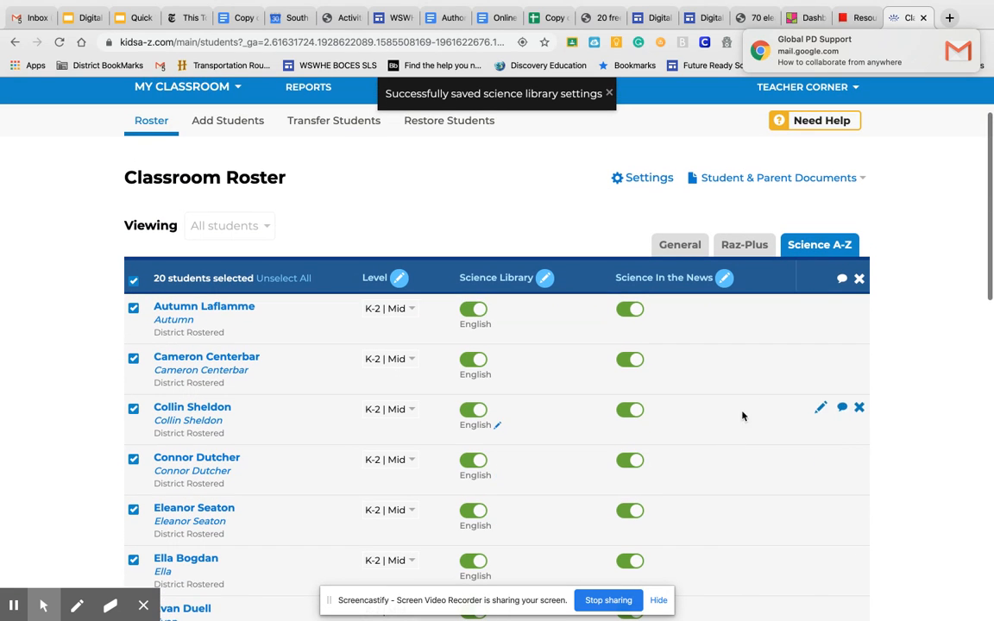
pyautogui.click(727, 279)
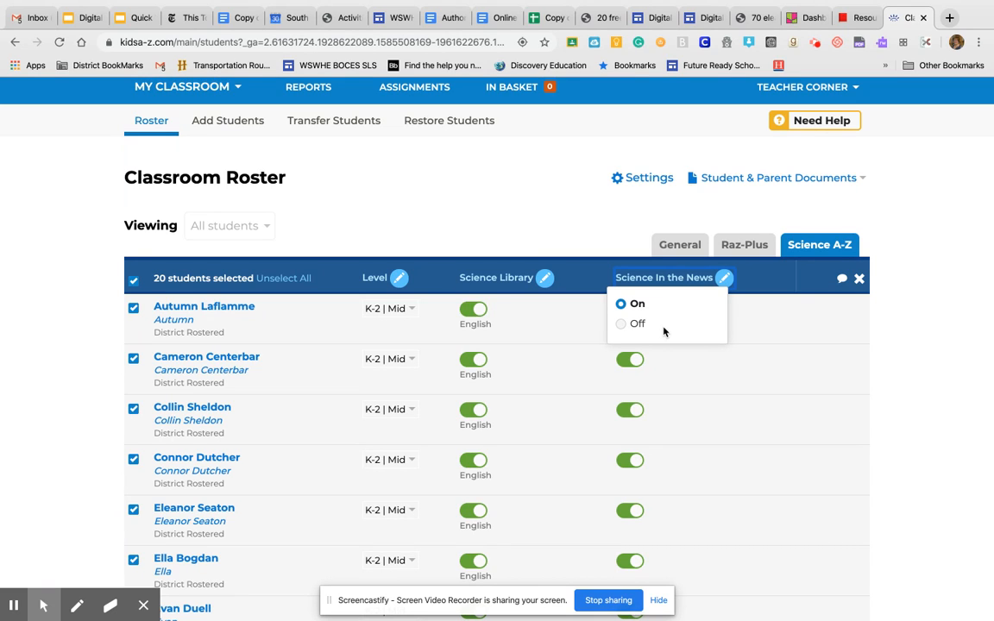
# Open the Reading Room customization for all selected students in the Raz-Plus roster view.
pyautogui.click(740, 246)
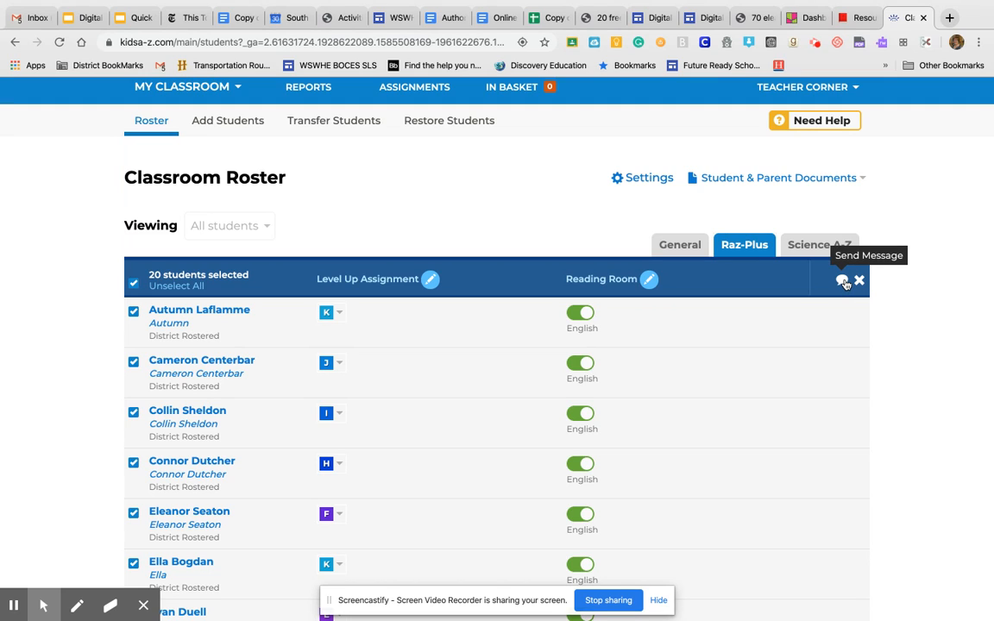
pyautogui.click(655, 281)
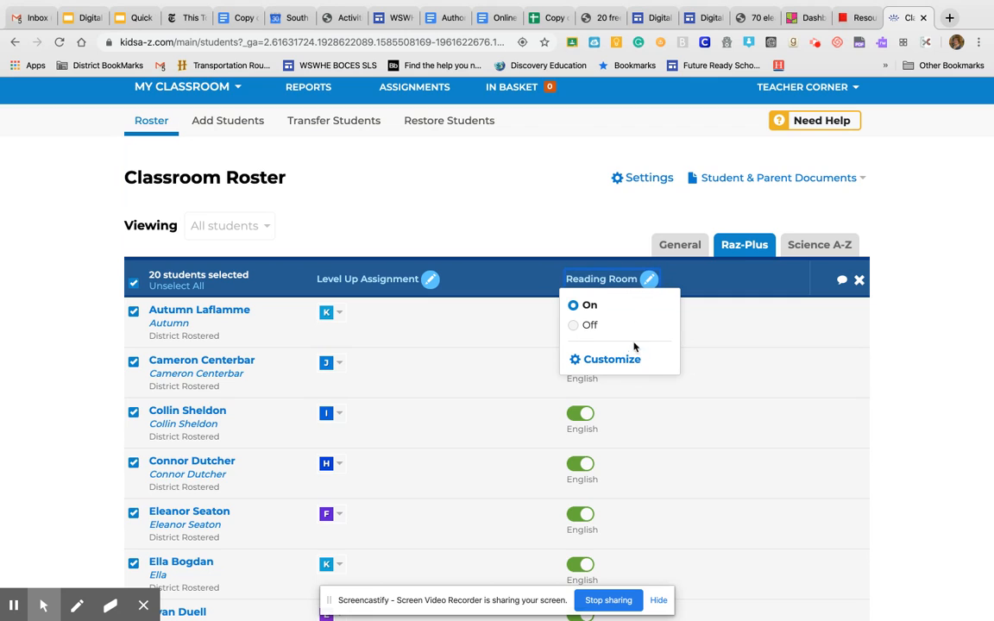
pyautogui.click(628, 360)
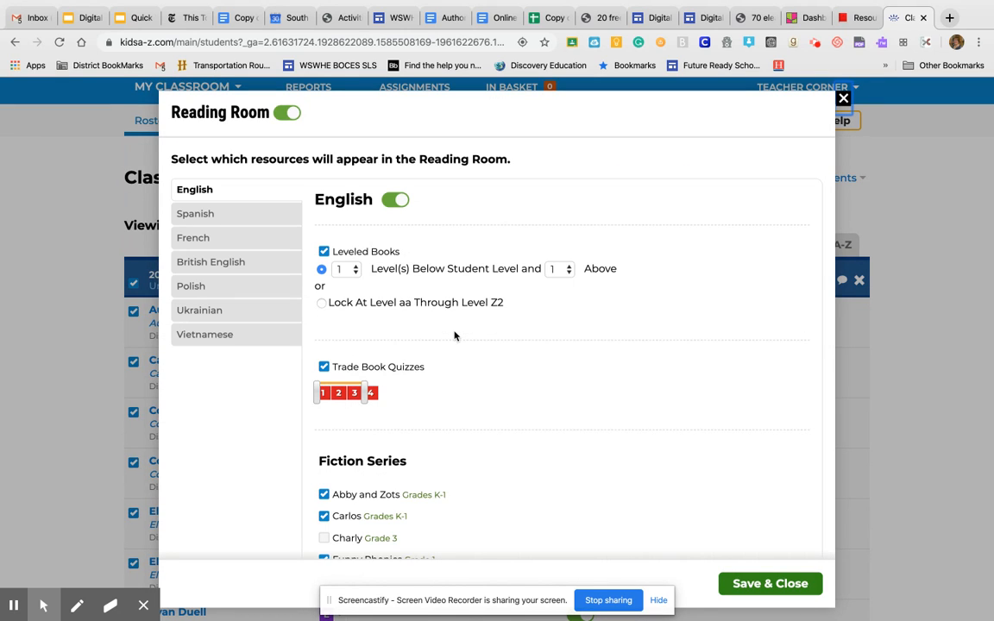
# Turn on the Spanish Reading Room resources to review their options, and turn them off again.
pyautogui.click(221, 214)
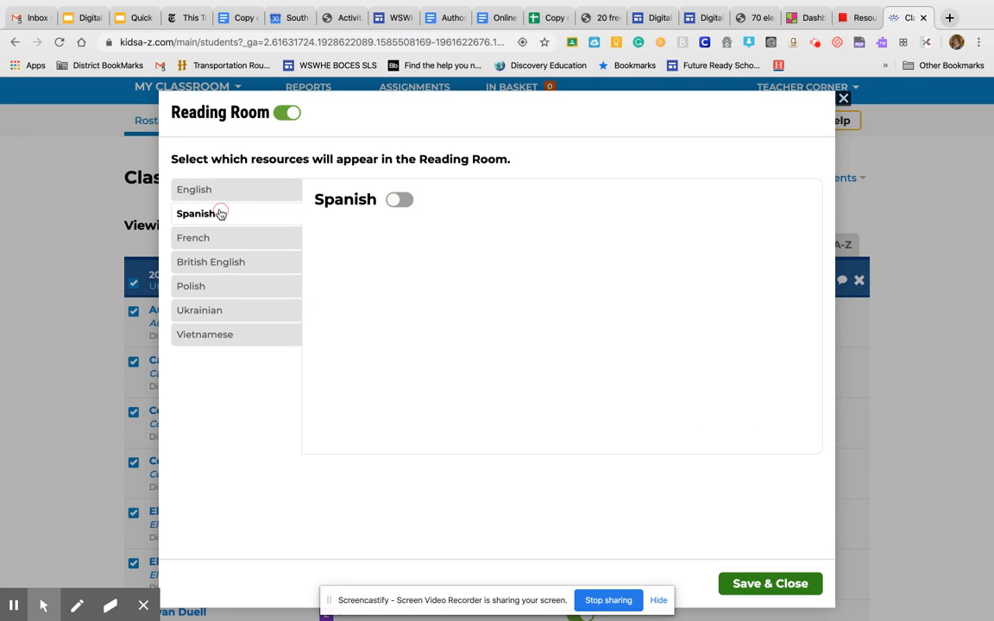
pyautogui.click(401, 201)
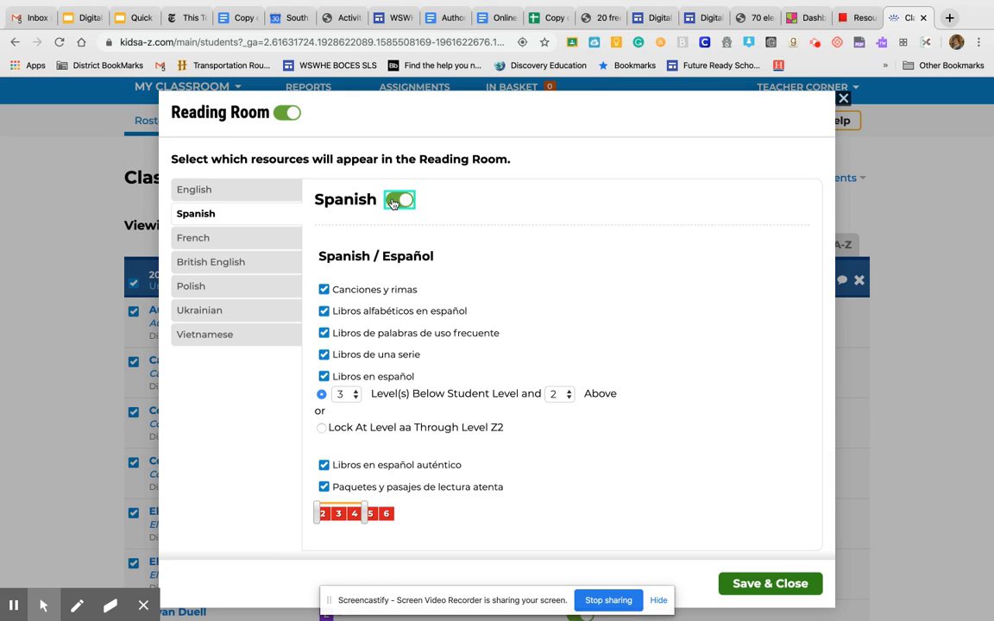
pyautogui.click(402, 201)
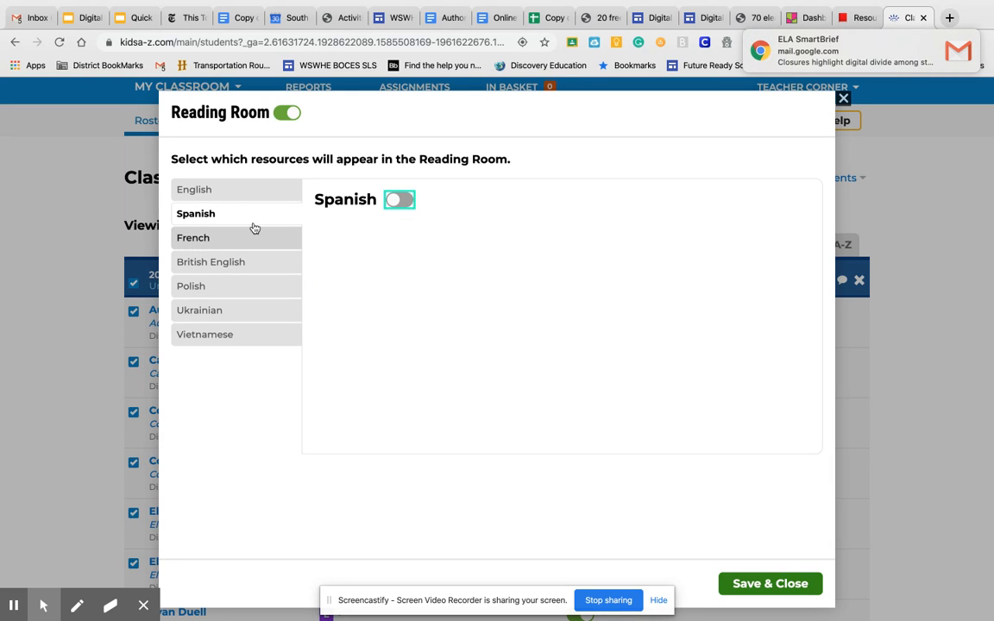
# Set the English Leveled Books range to 2 levels below and 2 levels above the student level.
pyautogui.click(238, 192)
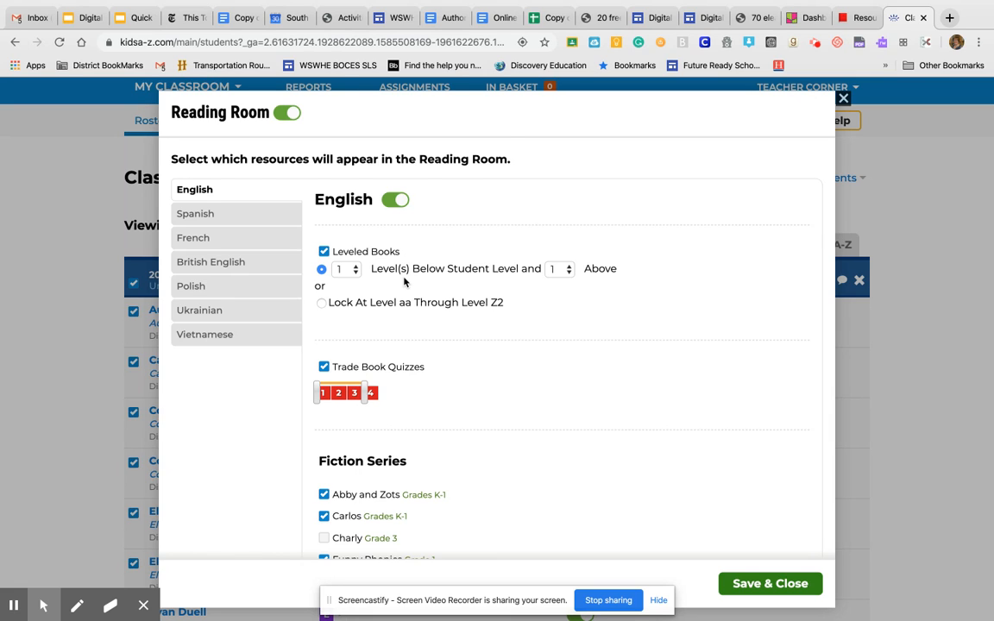
pyautogui.scroll(-1, 404, 281)
pyautogui.click(359, 251)
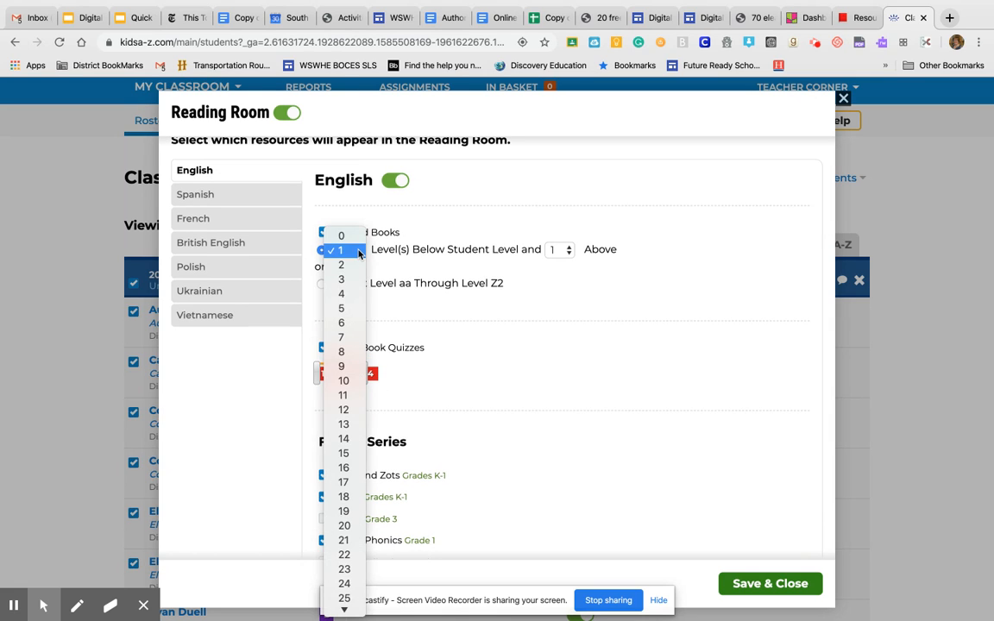
pyautogui.click(334, 266)
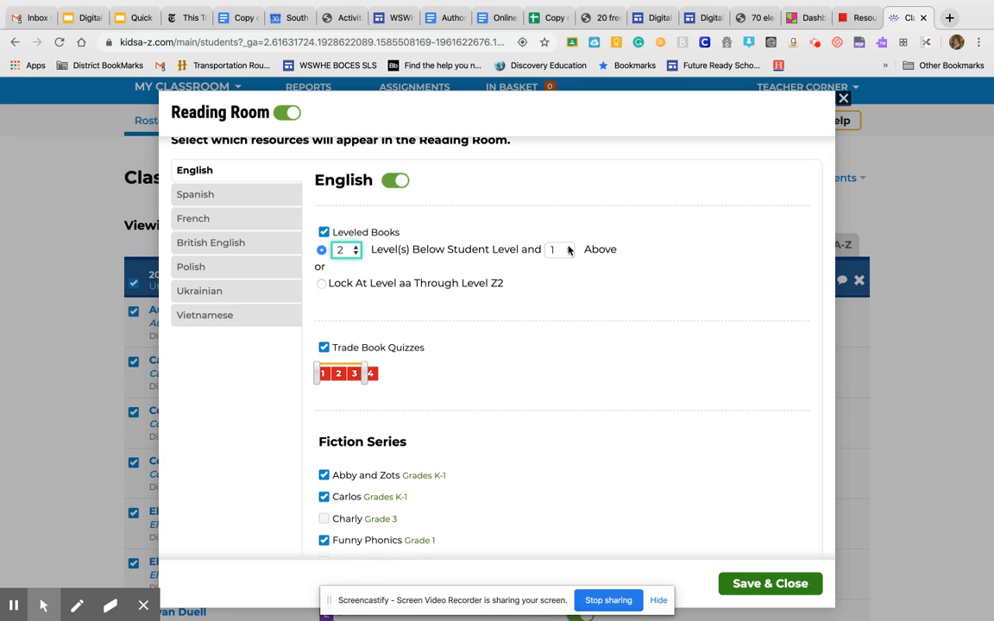
pyautogui.click(567, 251)
pyautogui.click(559, 264)
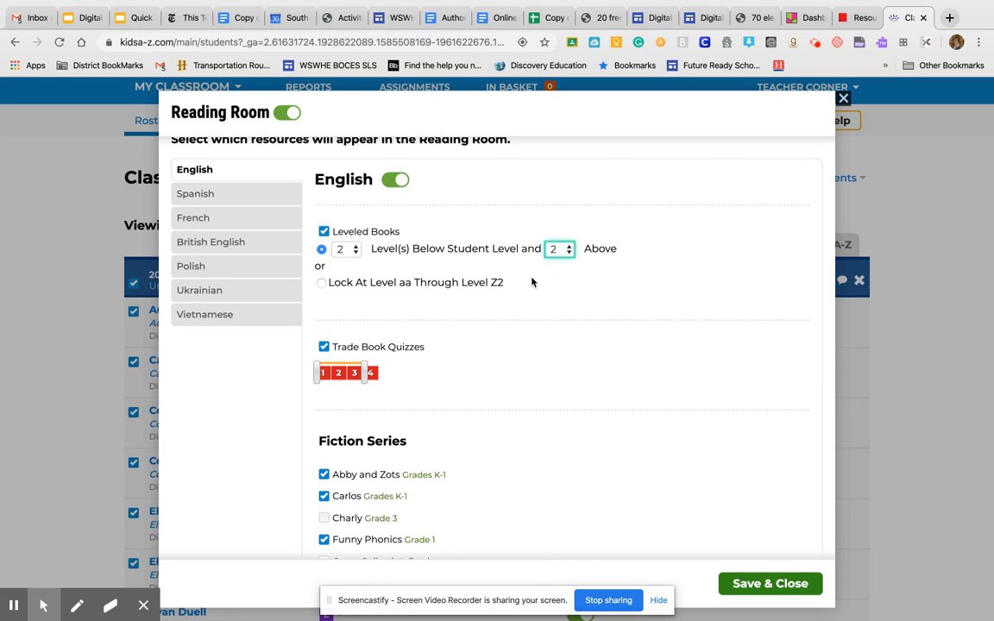
# Review the English Trade Book Quizzes and Fiction Series, and exclude Classics from the Reading Room resources.
pyautogui.scroll(-3, 432, 344)
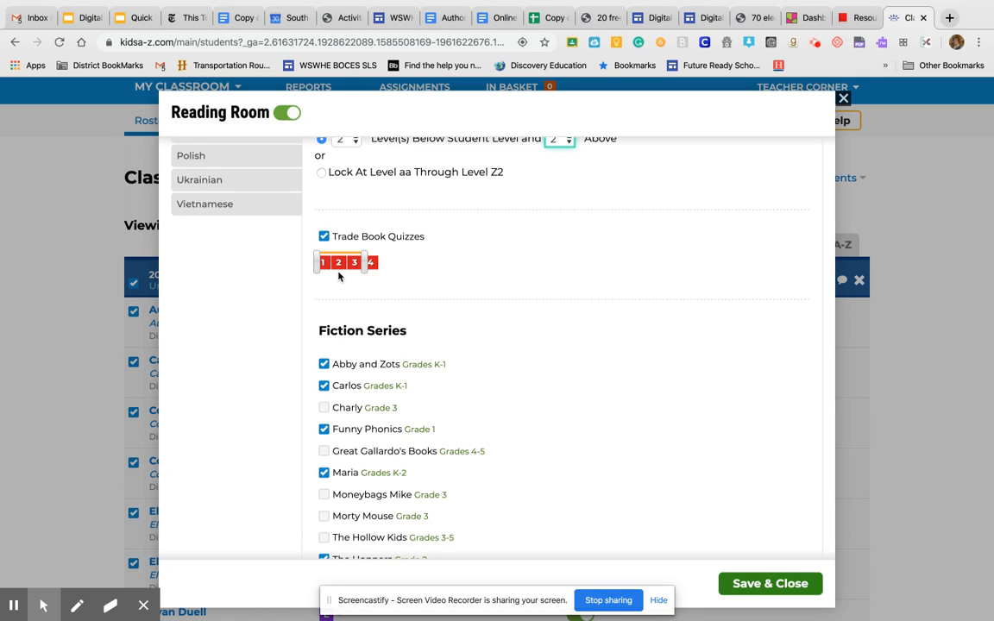
pyautogui.scroll(-1, 339, 275)
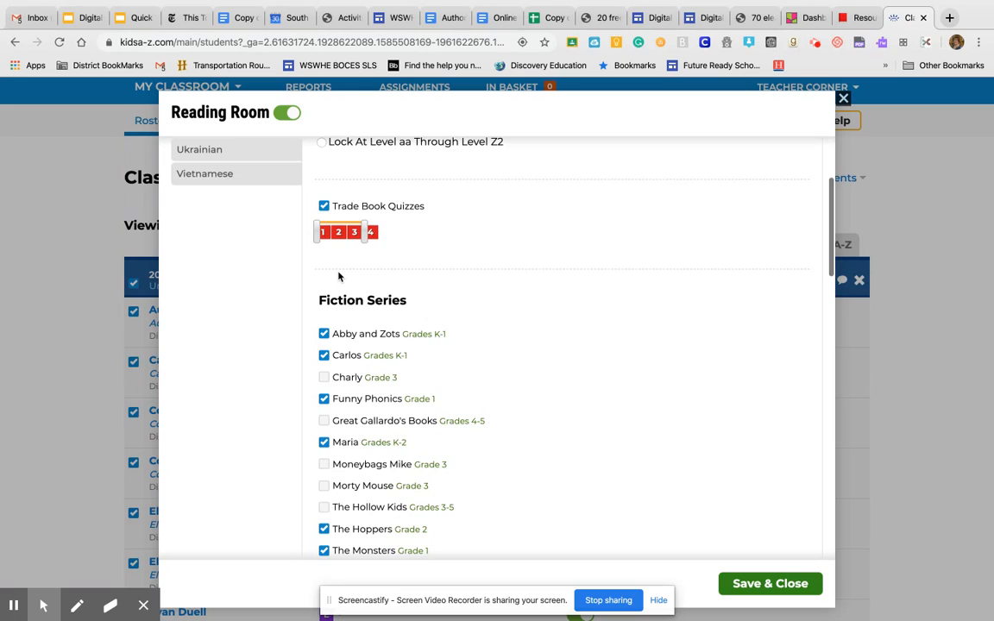
pyautogui.scroll(-4, 339, 276)
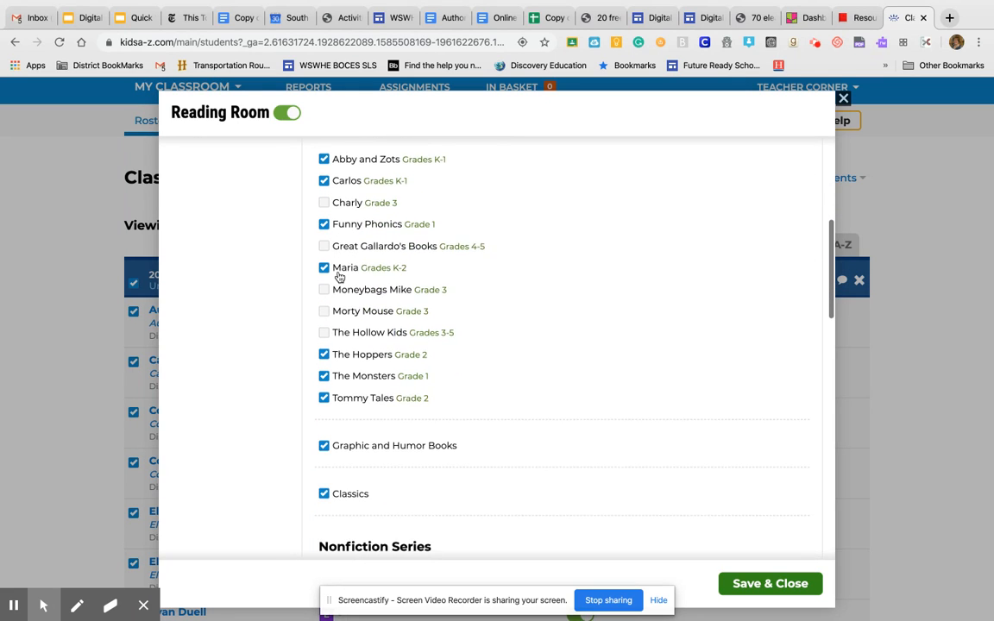
pyautogui.scroll(1, 339, 276)
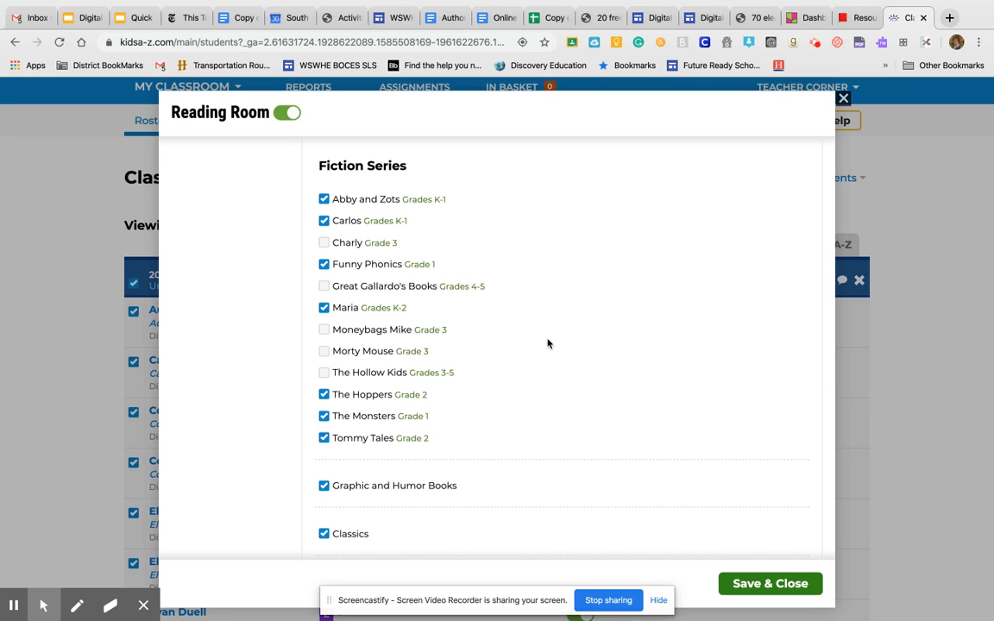
pyautogui.scroll(1, 526, 343)
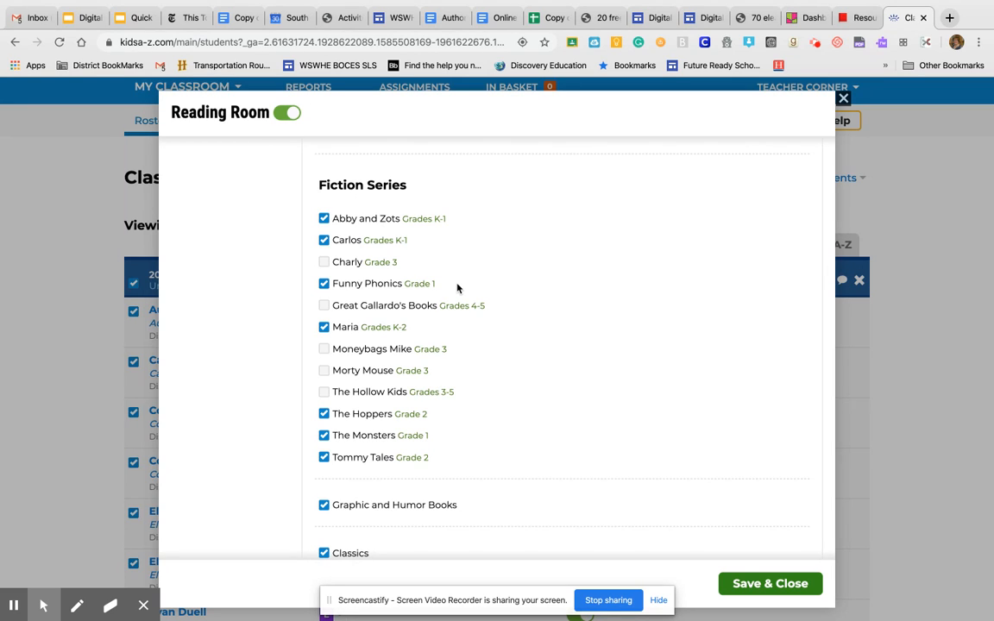
pyautogui.scroll(-2, 457, 288)
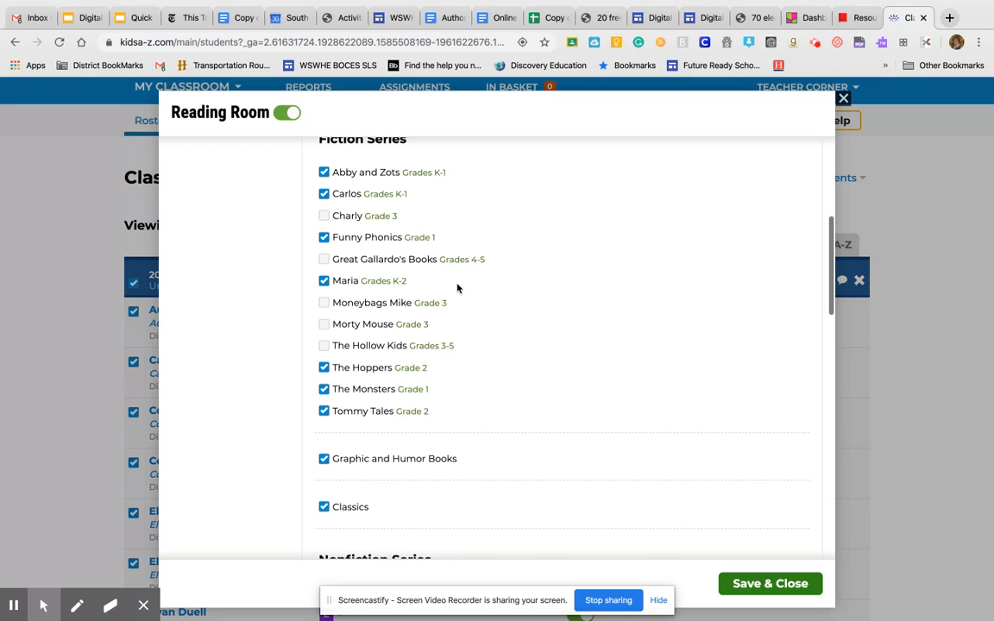
pyautogui.scroll(-4, 489, 347)
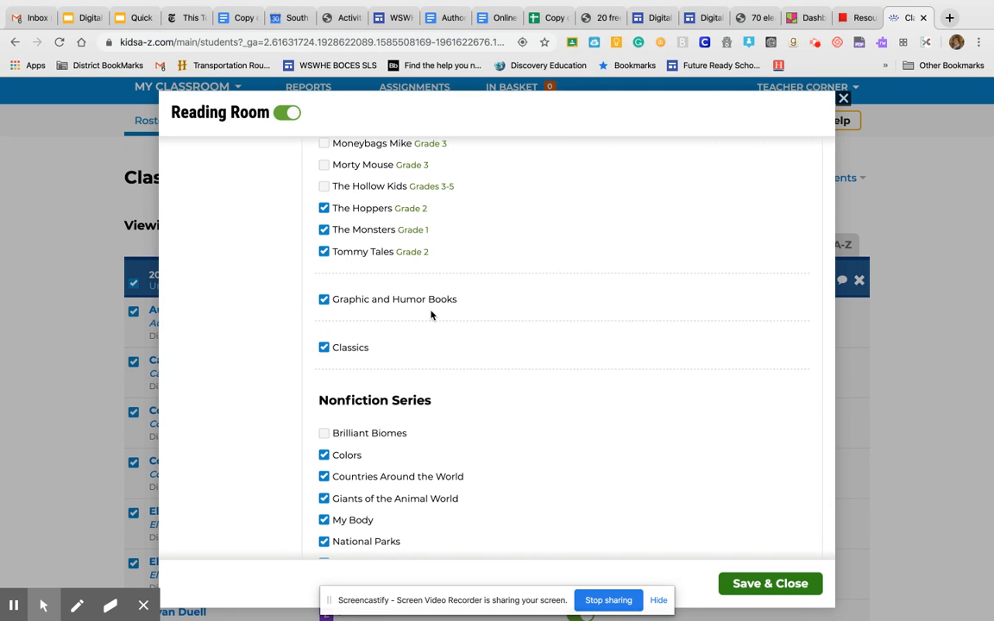
pyautogui.scroll(-2, 432, 315)
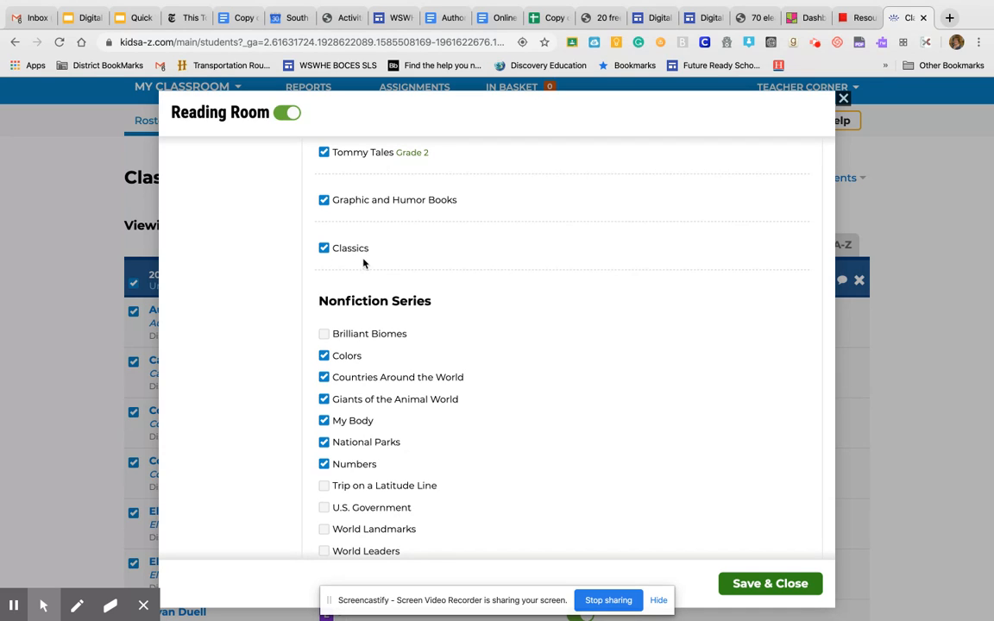
pyautogui.click(323, 248)
# Review the remaining English resources from Nonfiction Series through Reading Room Home, and save the Reading Room settings.
pyautogui.scroll(-3, 451, 296)
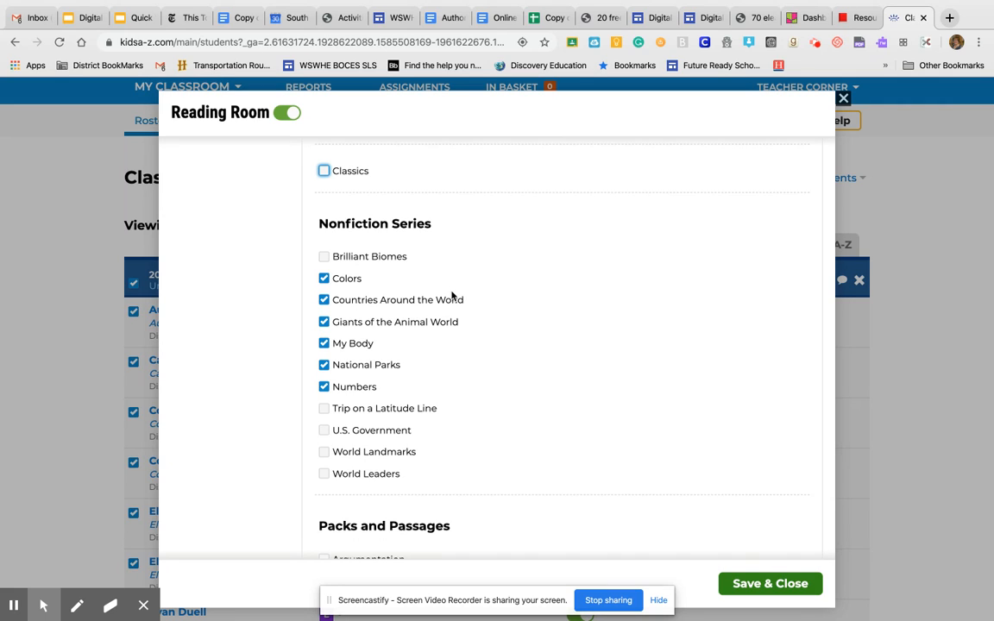
pyautogui.scroll(-2, 512, 343)
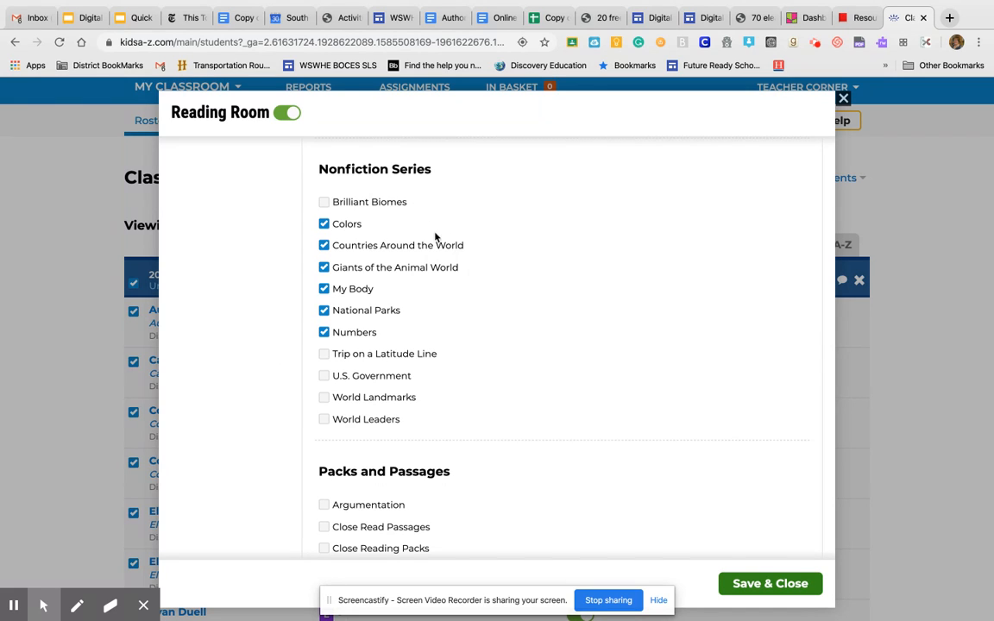
pyautogui.scroll(-5, 501, 339)
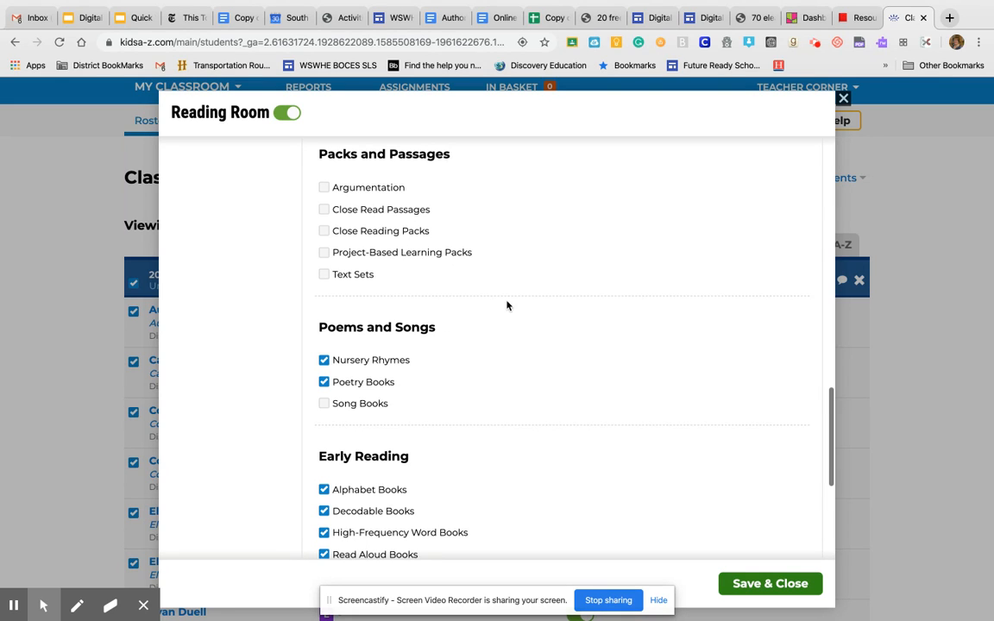
pyautogui.scroll(-2, 506, 305)
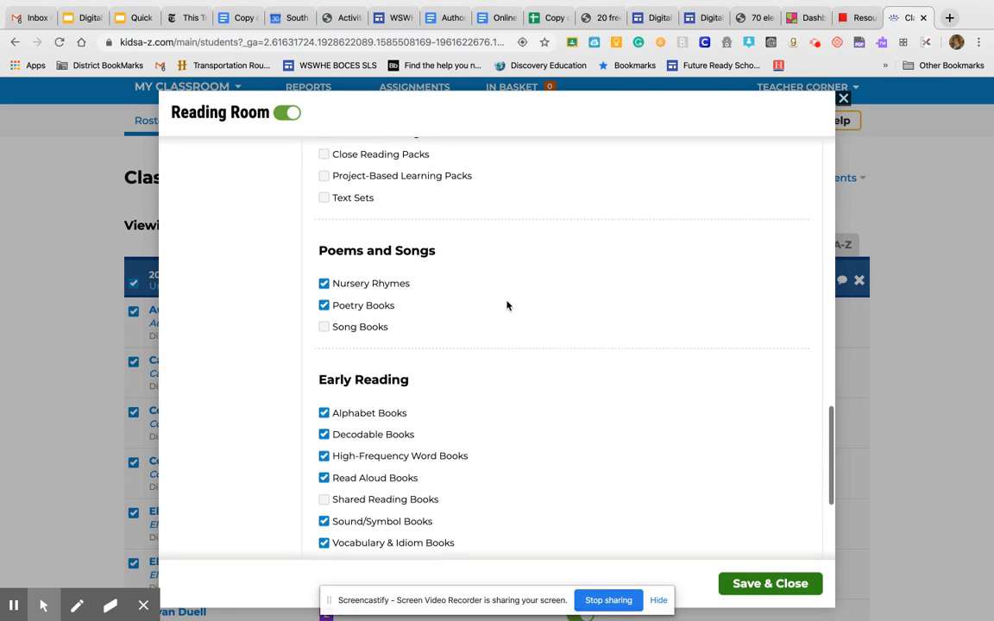
pyautogui.scroll(-1, 507, 305)
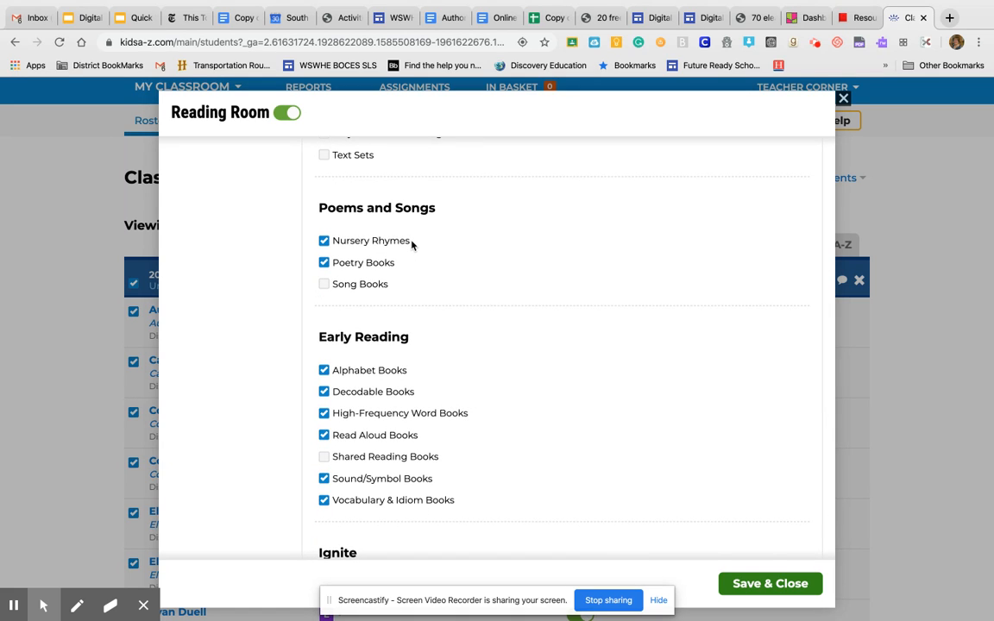
pyautogui.scroll(-1, 411, 245)
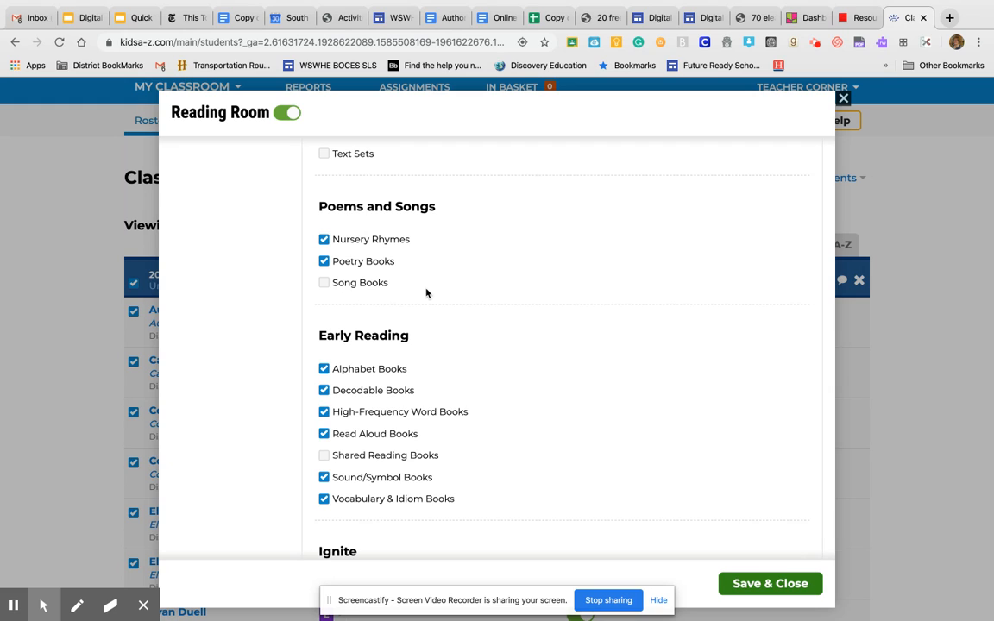
pyautogui.scroll(-3, 473, 355)
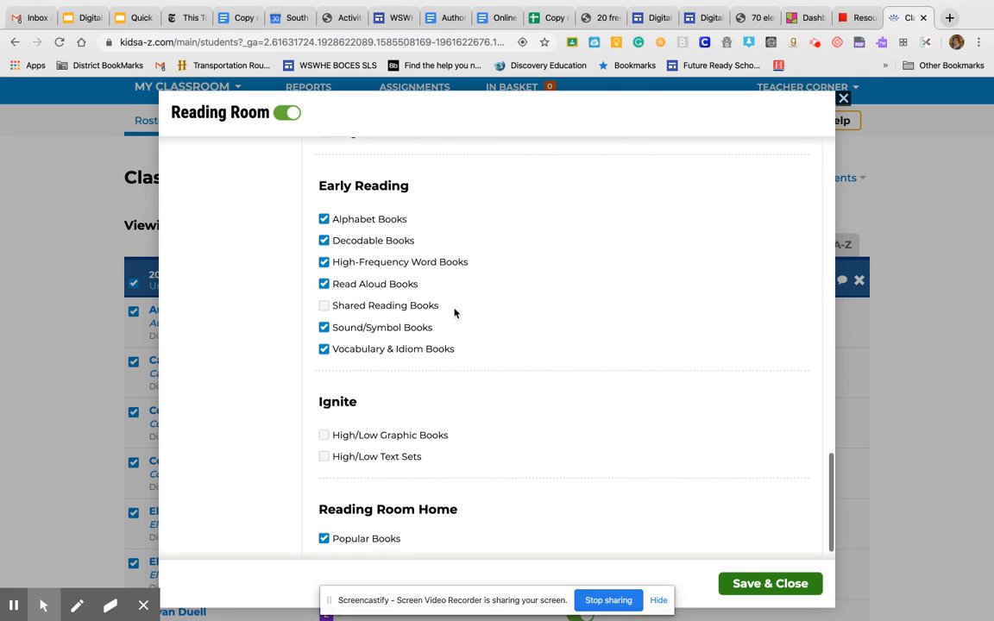
pyautogui.scroll(-1, 455, 313)
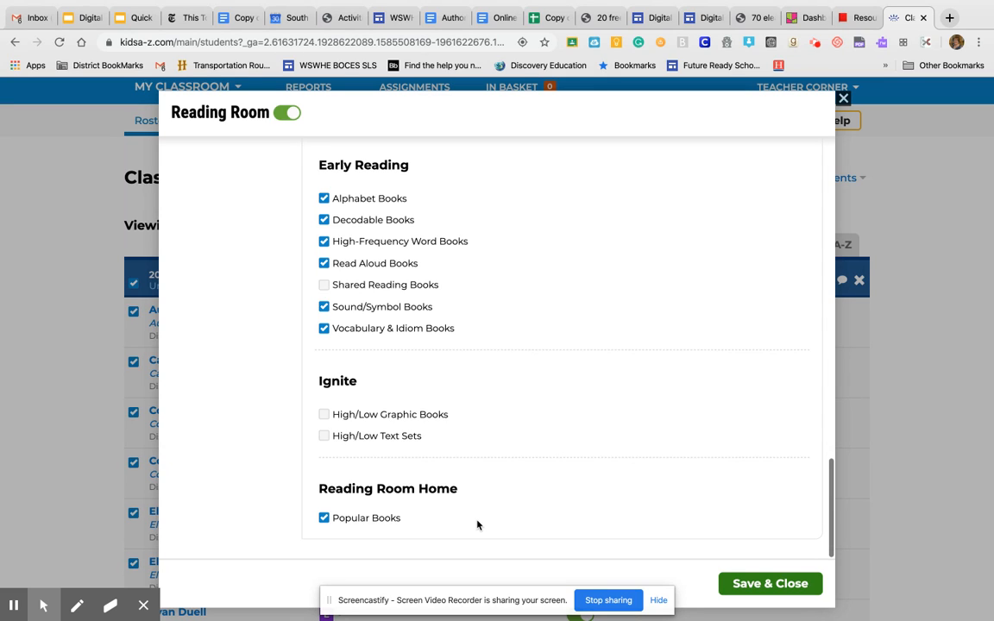
pyautogui.click(759, 586)
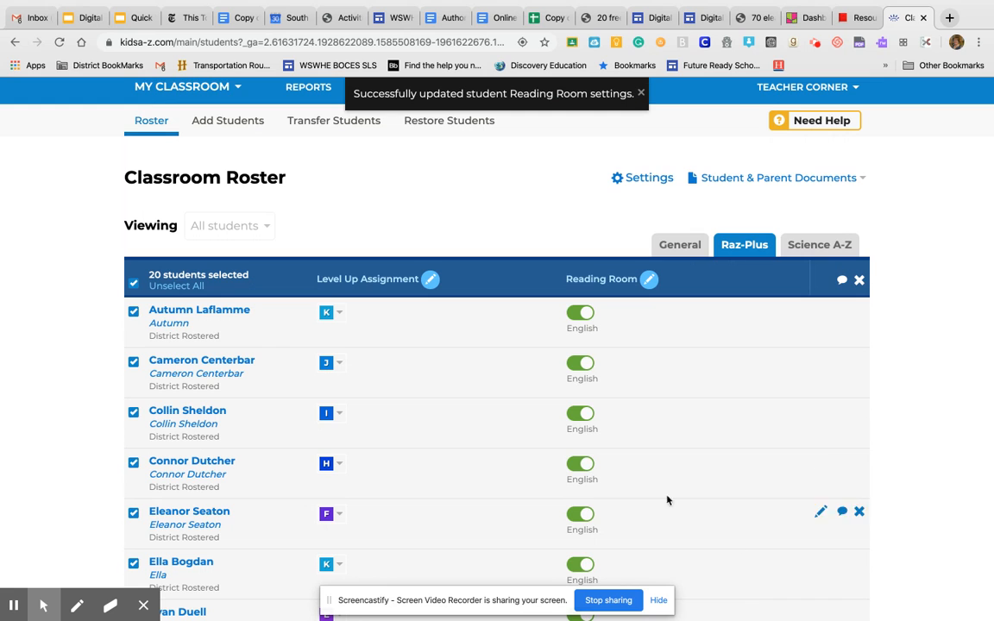
# Clear the selection of all students in the classroom roster.
pyautogui.scroll(-3, 609, 487)
pyautogui.scroll(1, 609, 488)
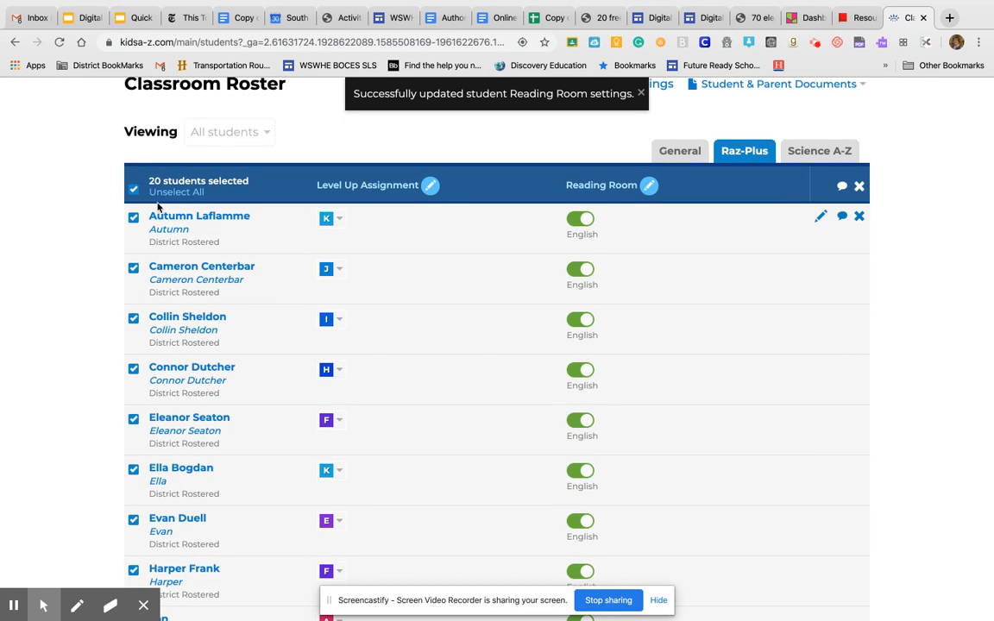
pyautogui.click(134, 192)
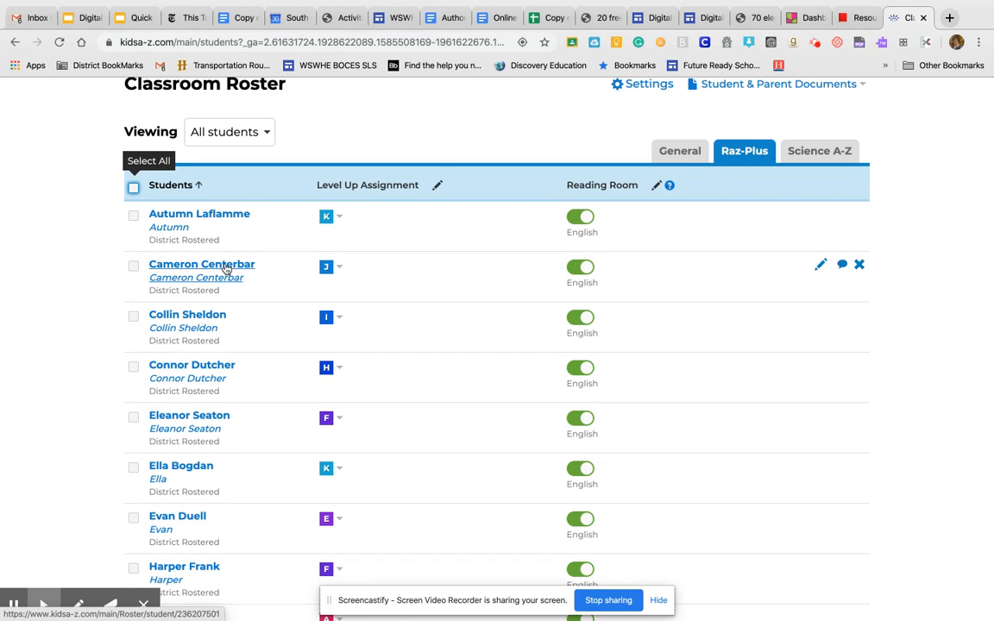
# Select only the second student, review that student's Reading Room resources, close them without saving, and deselect the student.
pyautogui.click(133, 266)
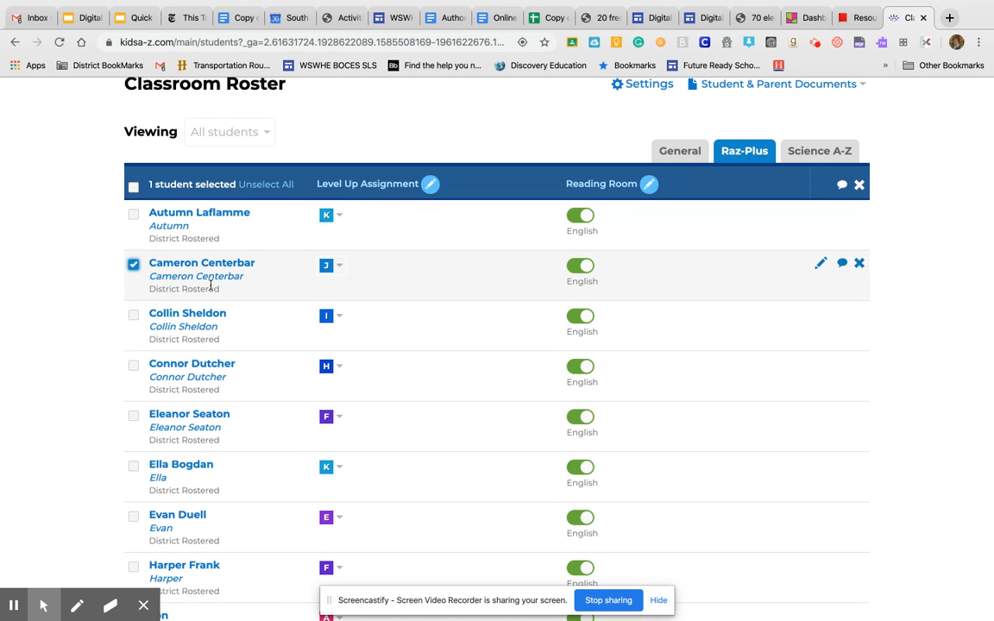
pyautogui.click(653, 186)
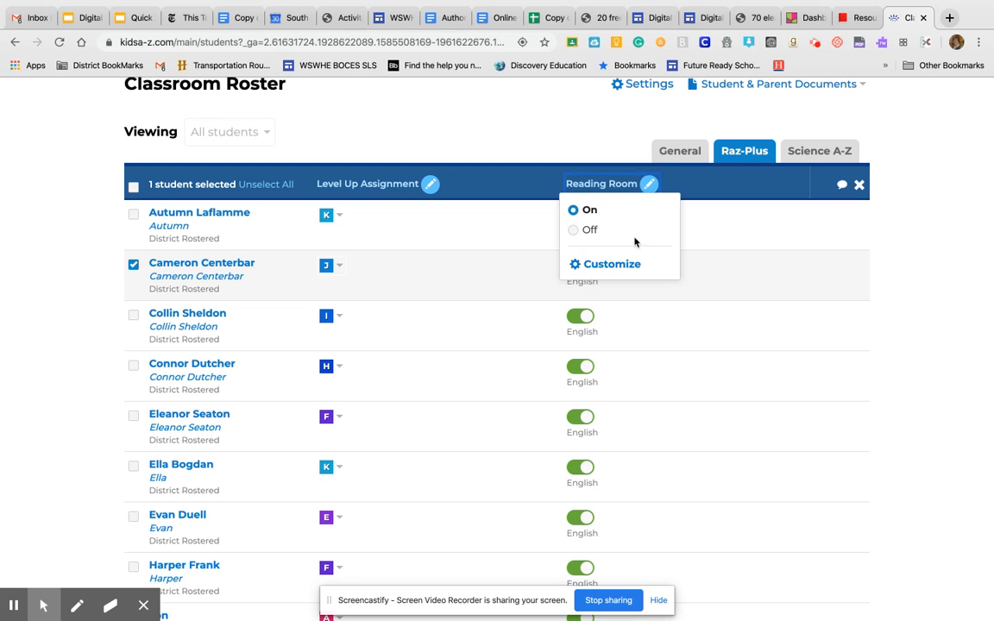
pyautogui.click(631, 267)
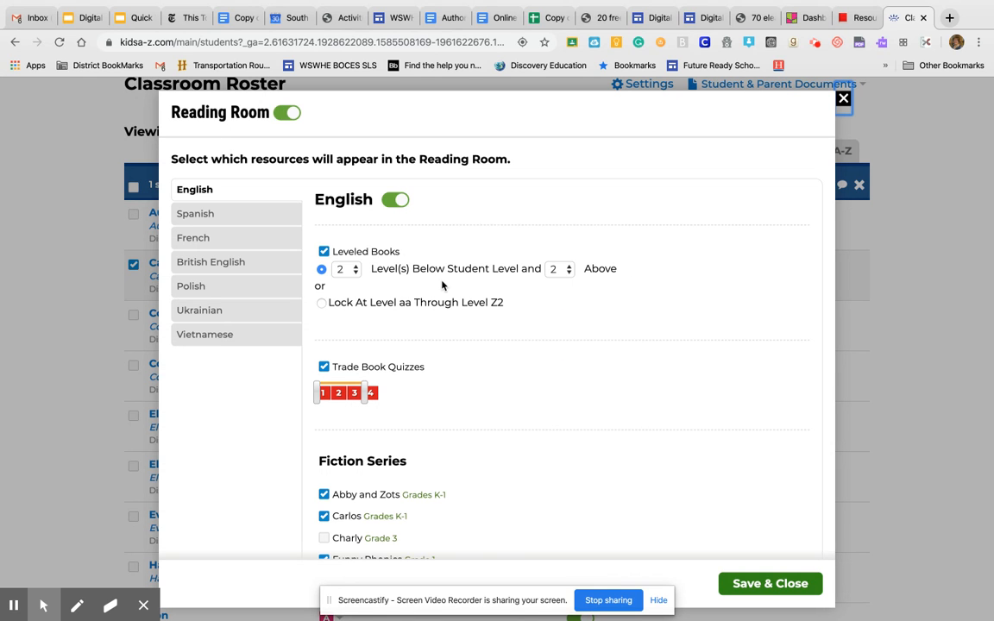
pyautogui.scroll(-5, 441, 286)
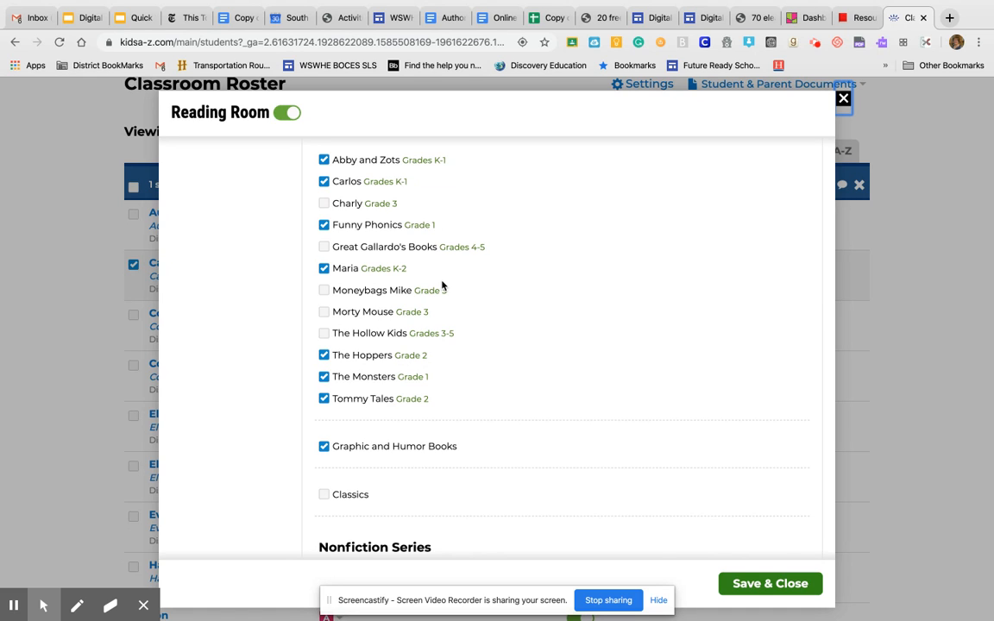
pyautogui.click(843, 99)
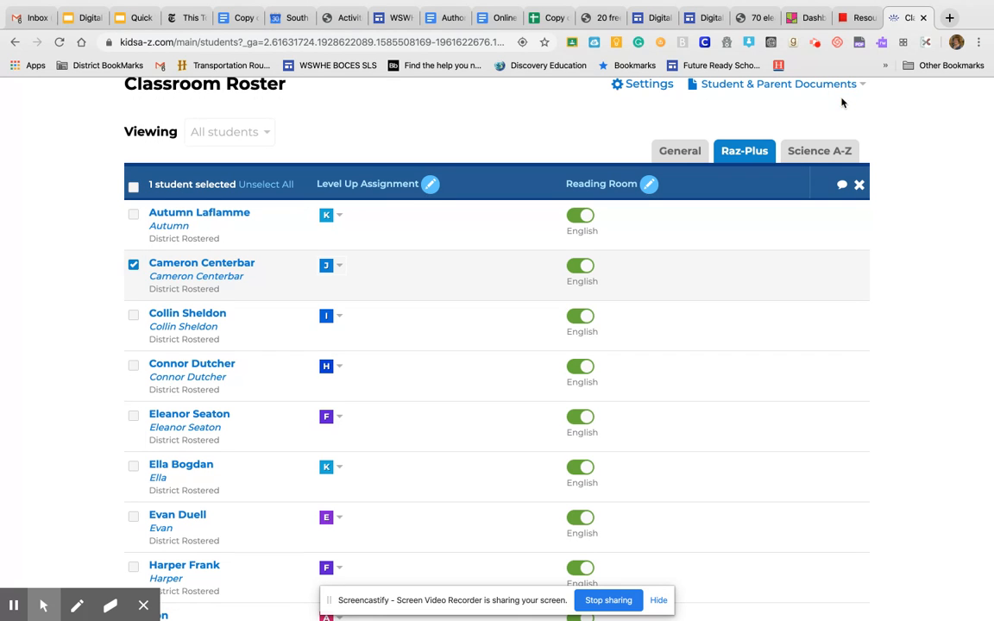
pyautogui.click(133, 264)
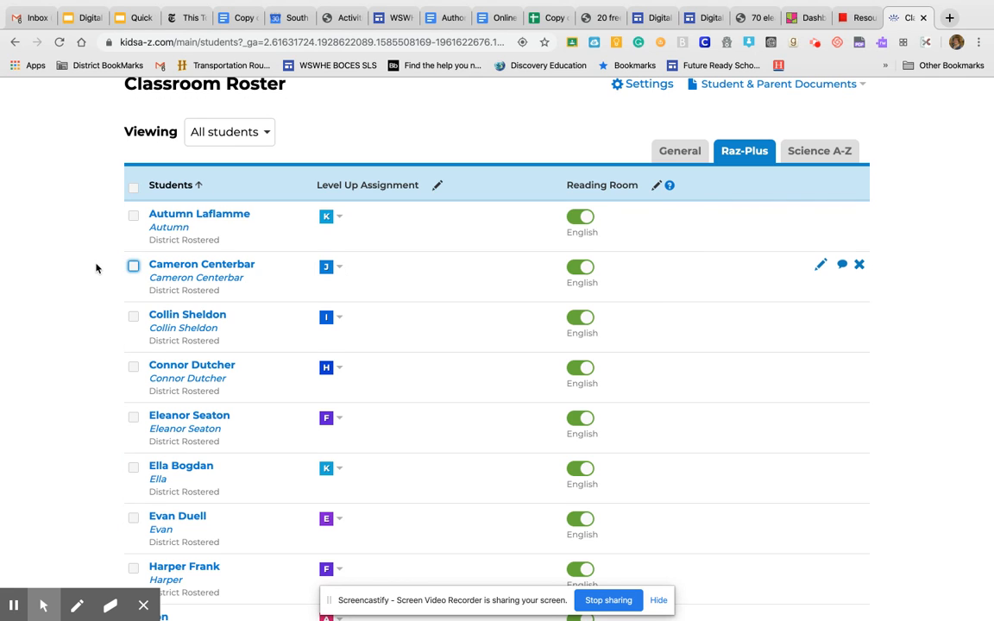
# Return to the General roster view, review the classroom settings from grade and email reports through Constructed Response, and close them unchanged.
pyautogui.scroll(2, 96, 268)
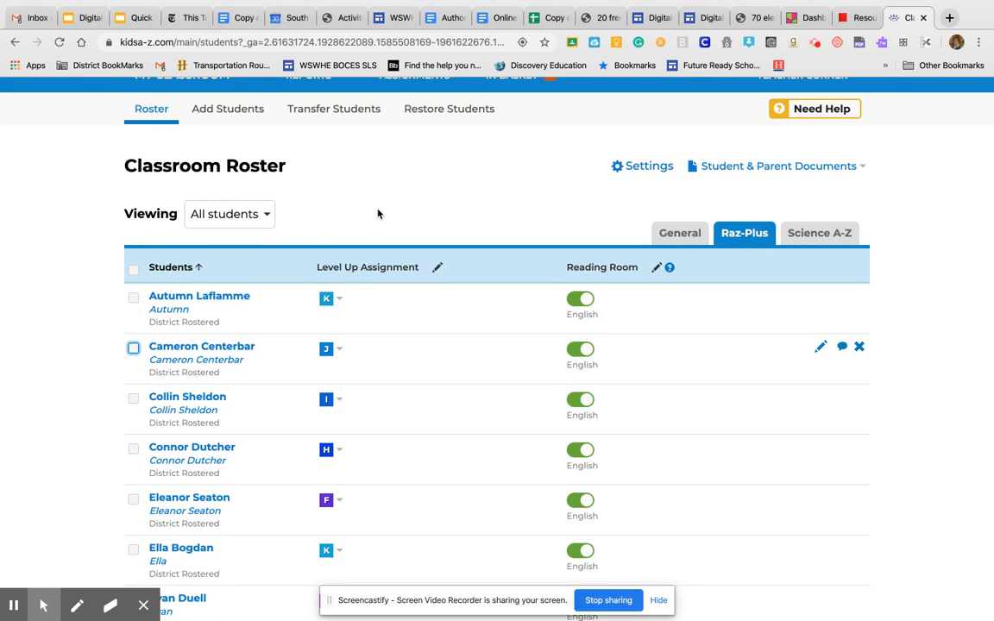
pyautogui.click(685, 233)
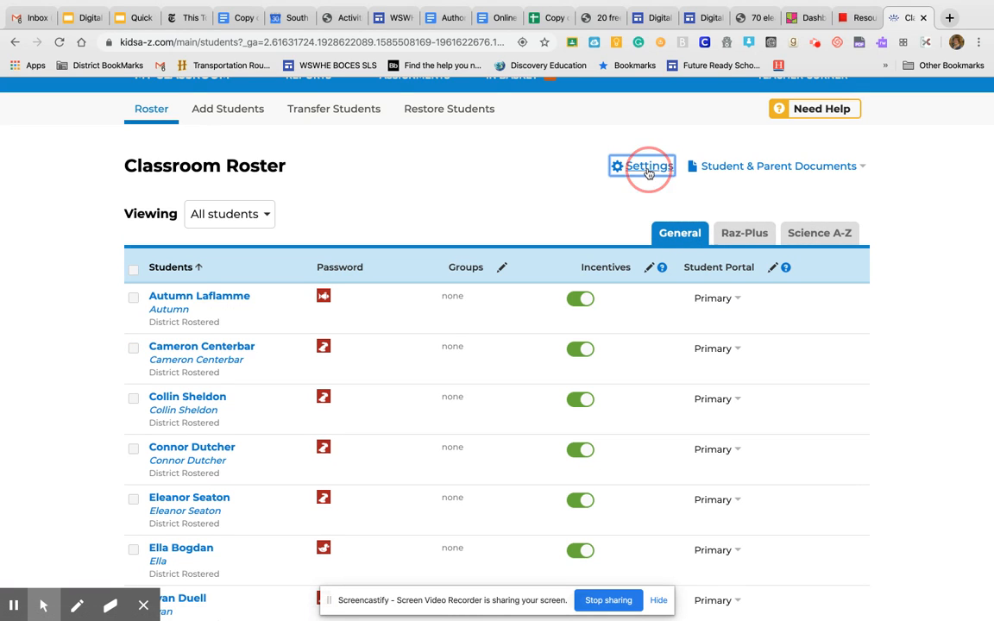
pyautogui.click(649, 168)
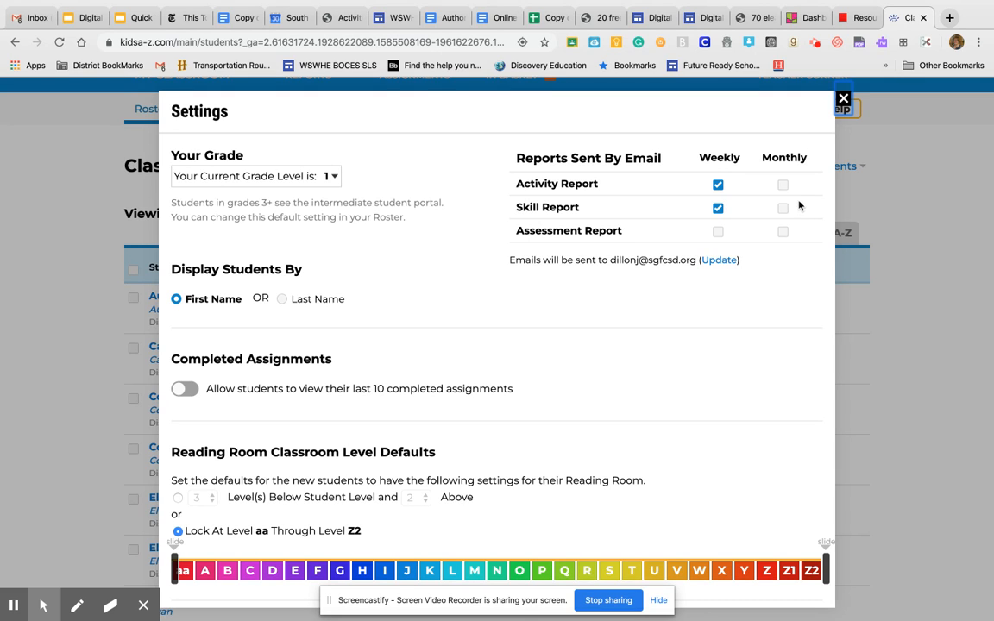
pyautogui.scroll(-3, 388, 318)
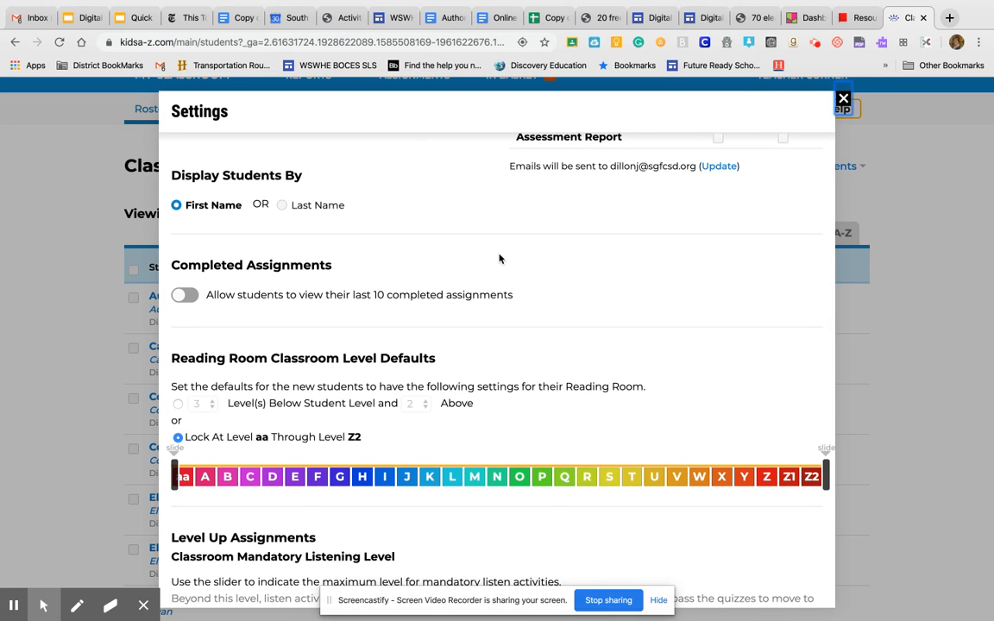
pyautogui.scroll(-2, 499, 259)
pyautogui.scroll(-3, 499, 259)
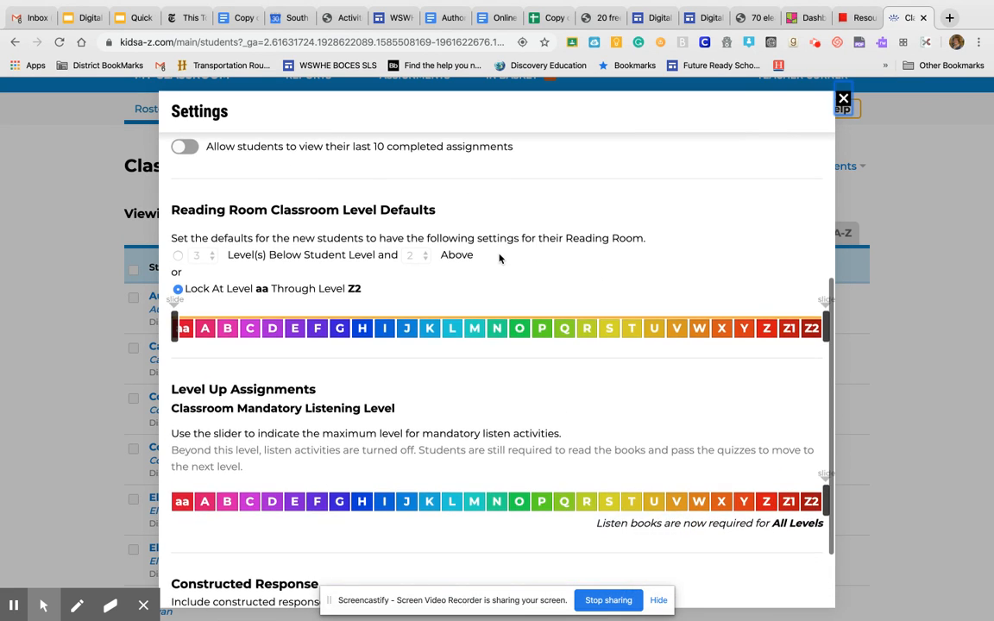
pyautogui.scroll(-1, 498, 259)
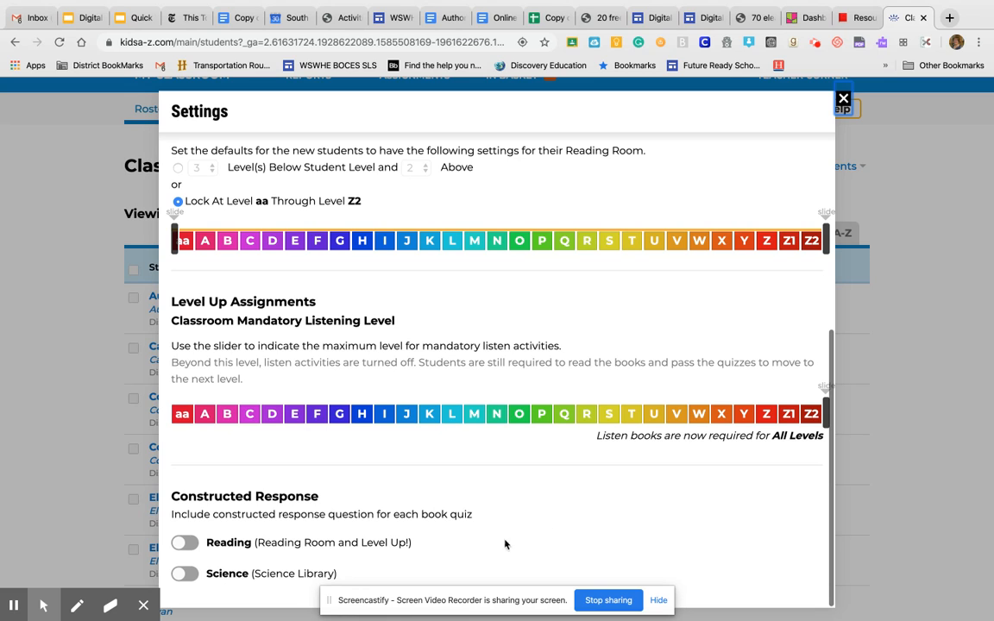
pyautogui.click(843, 100)
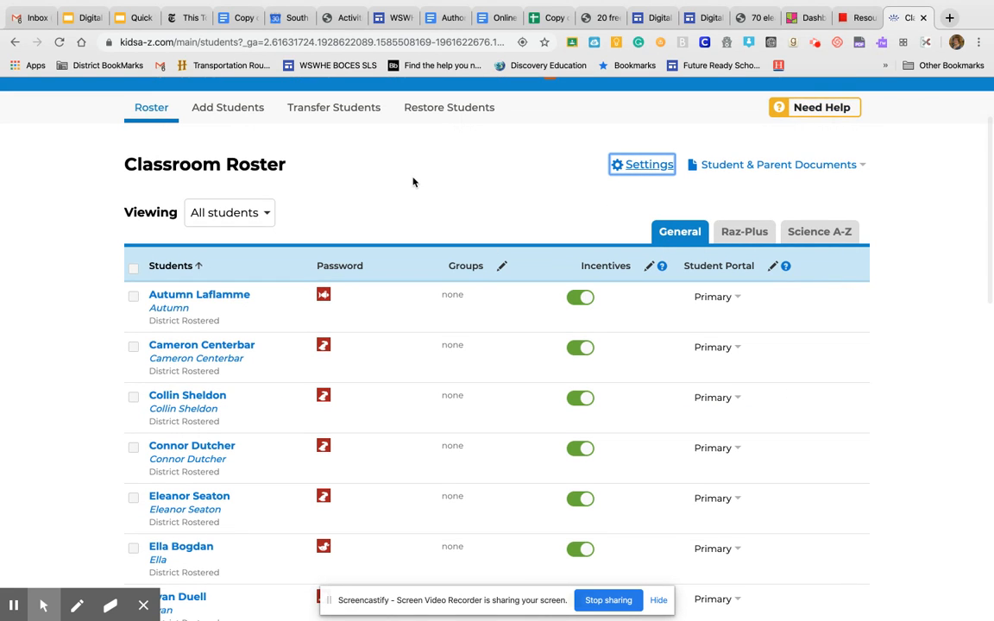
pyautogui.scroll(1, 413, 182)
pyautogui.scroll(-3, 414, 182)
pyautogui.scroll(3, 413, 182)
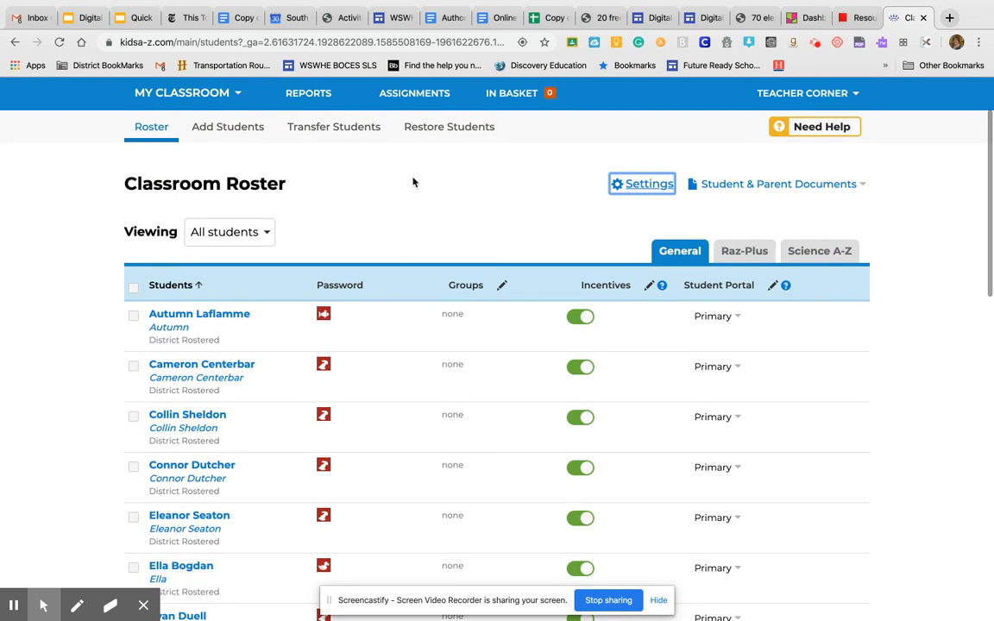